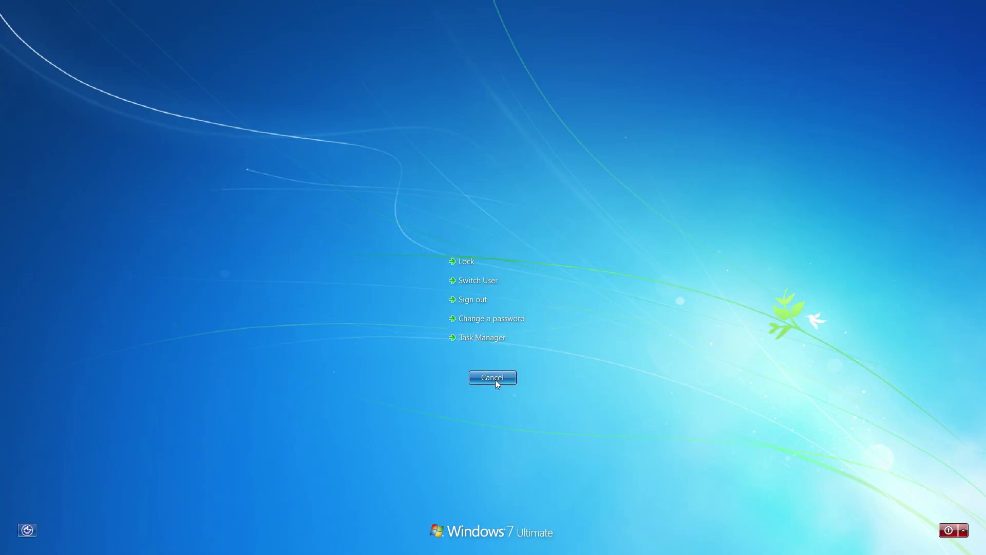
# Dismiss the security options screen and open the Computer window.
pyautogui.click(491, 380)
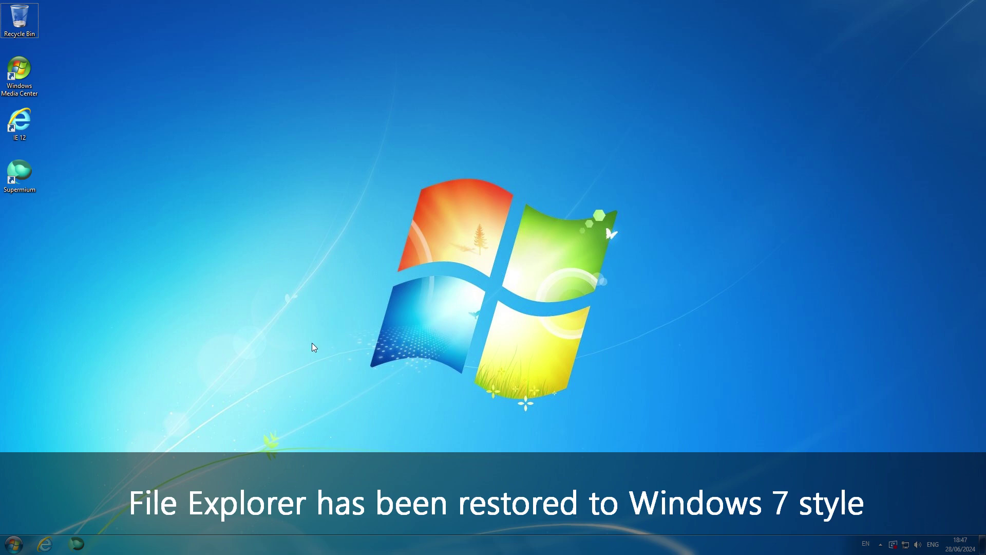
pyautogui.press('super')
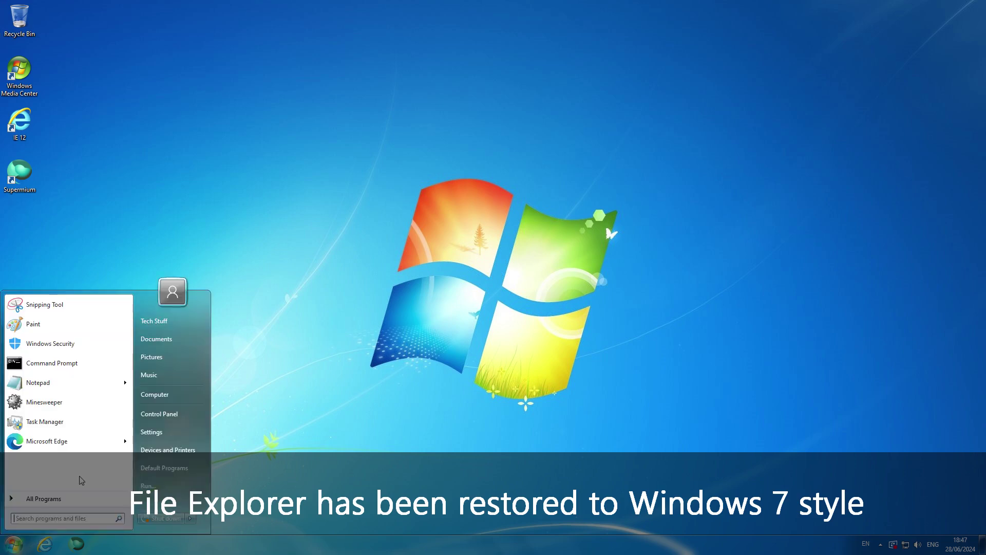
pyautogui.click(161, 396)
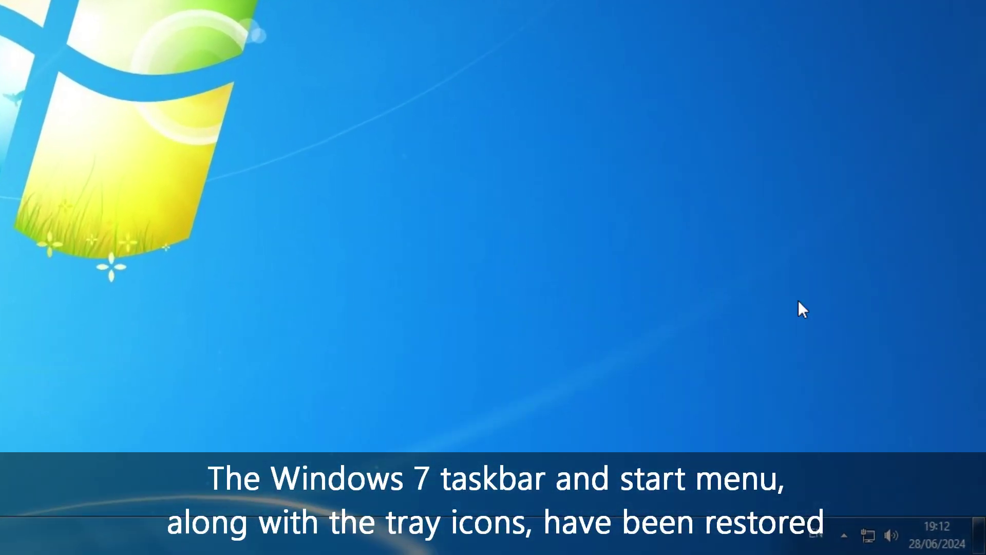
# View the calendar, volume, network, hidden icons and input language pop-ups of the notification area in turn.
pyautogui.click(928, 528)
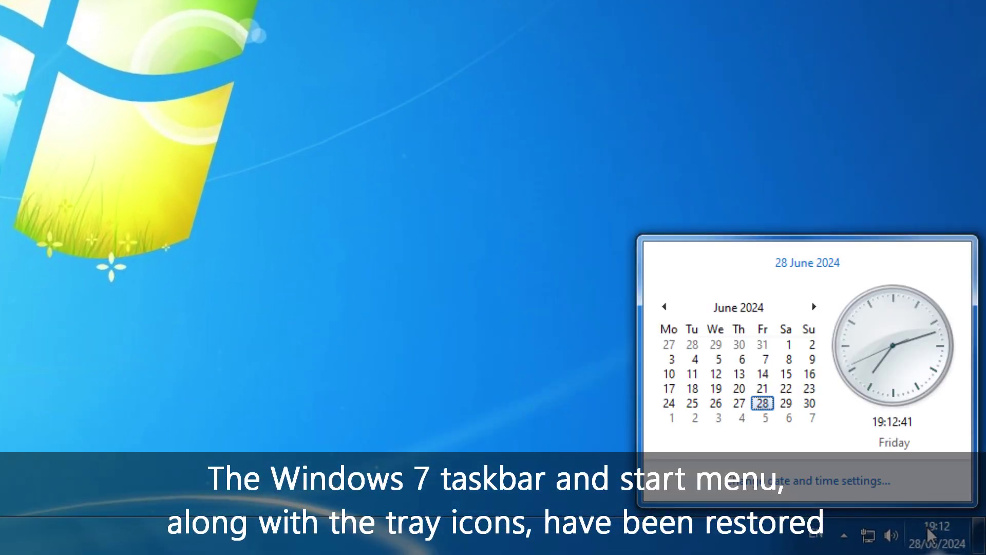
pyautogui.click(887, 537)
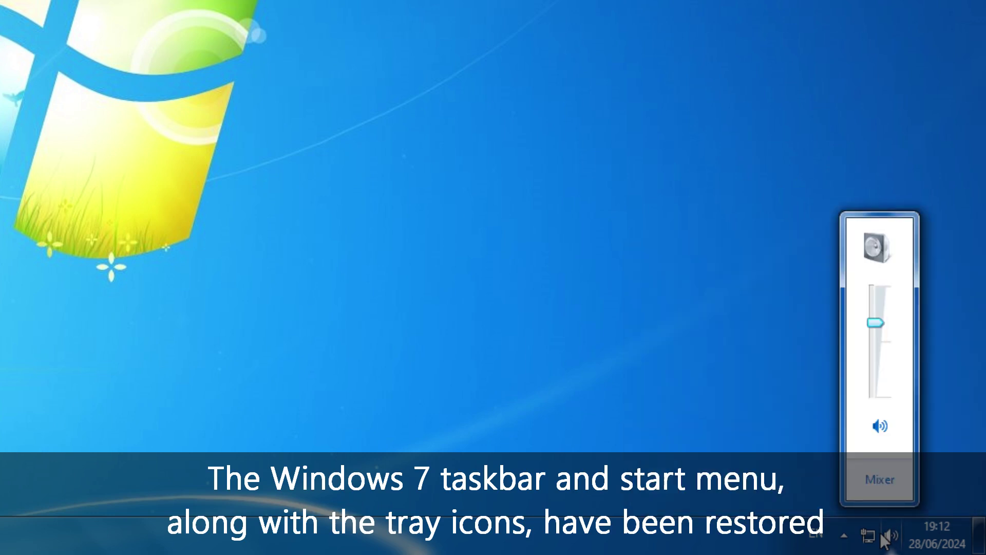
pyautogui.click(871, 536)
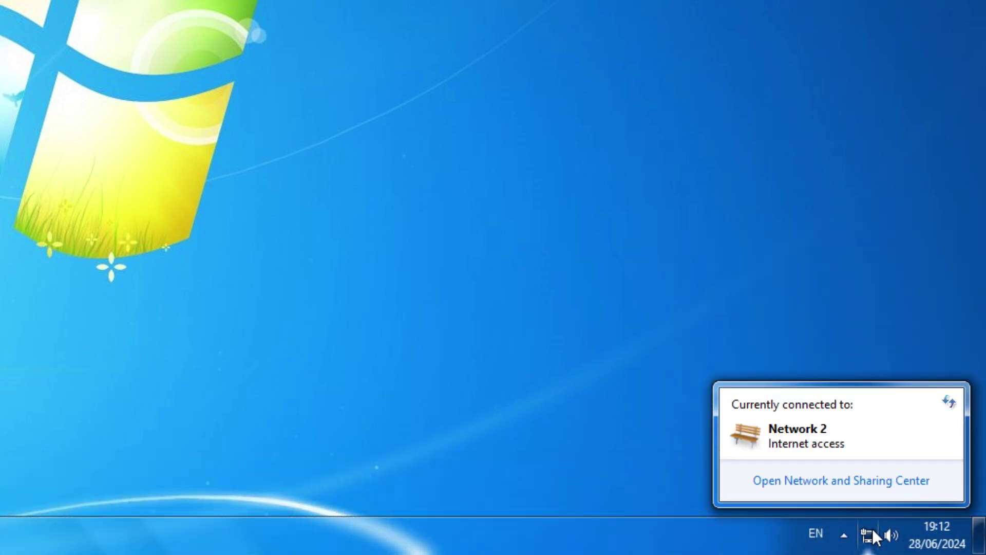
pyautogui.click(843, 535)
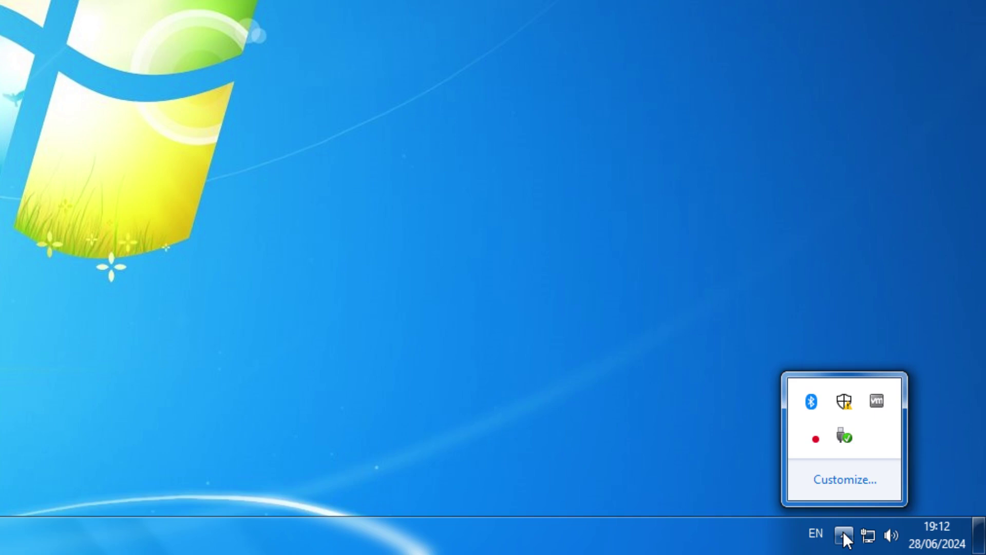
pyautogui.click(819, 534)
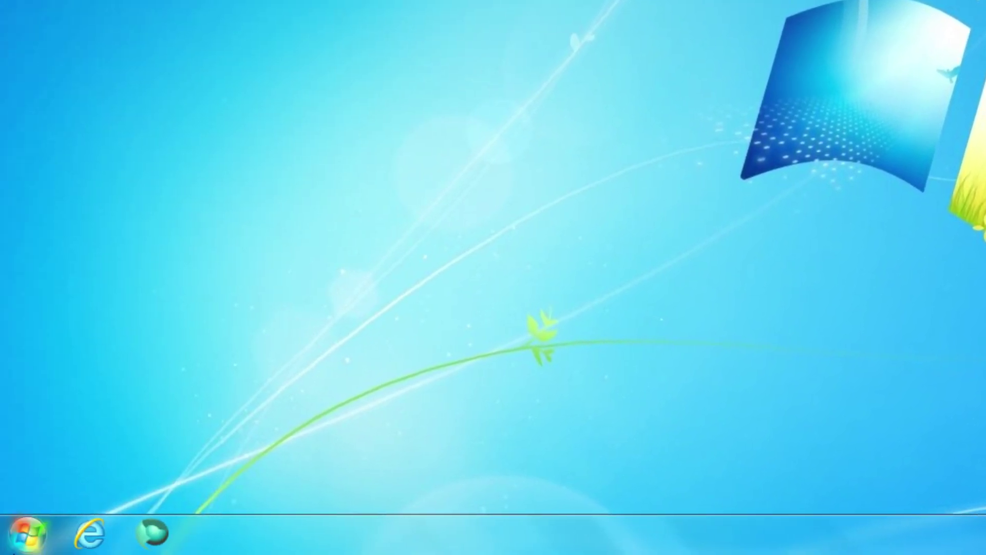
# Look through the Start menu and its full program list, return to the main view and close it.
pyautogui.press('super')
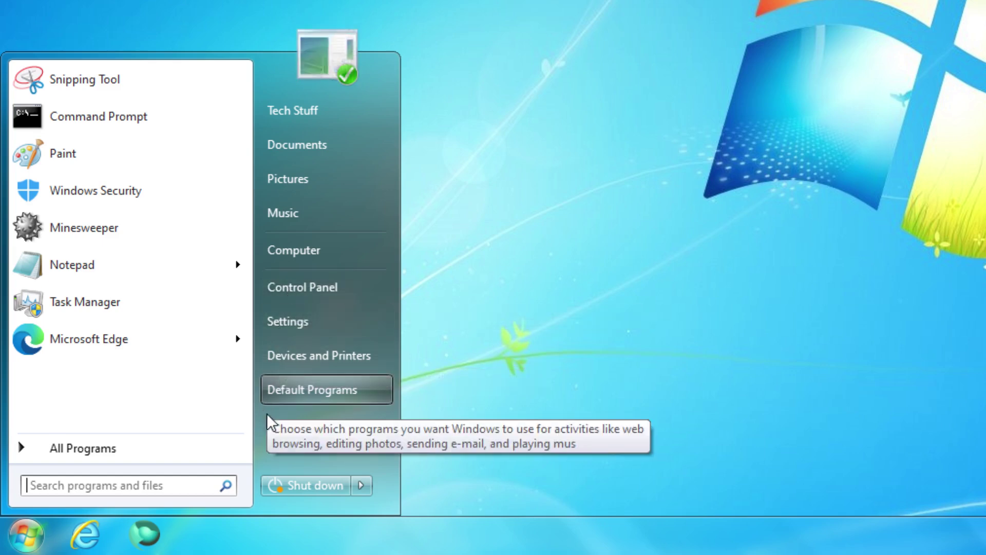
pyautogui.click(220, 446)
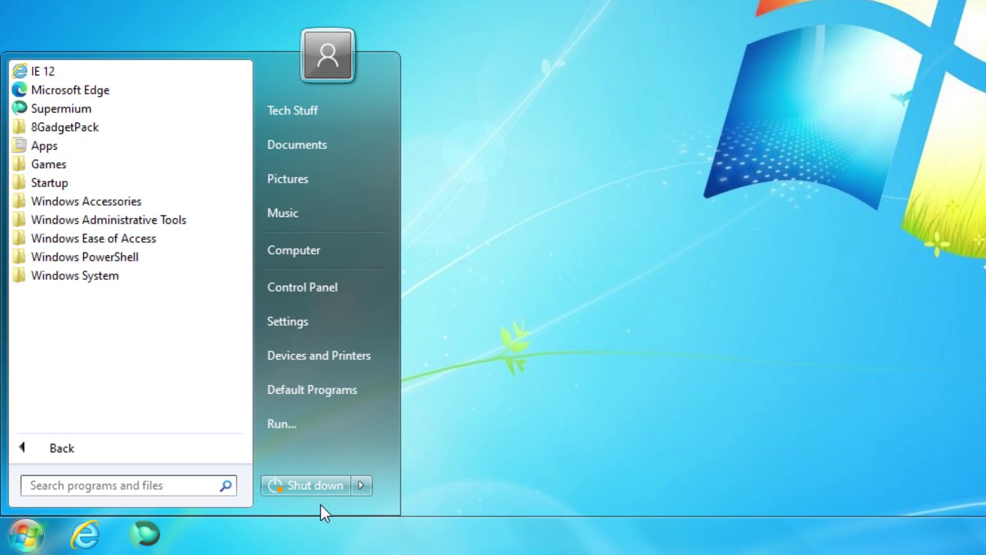
pyautogui.click(202, 448)
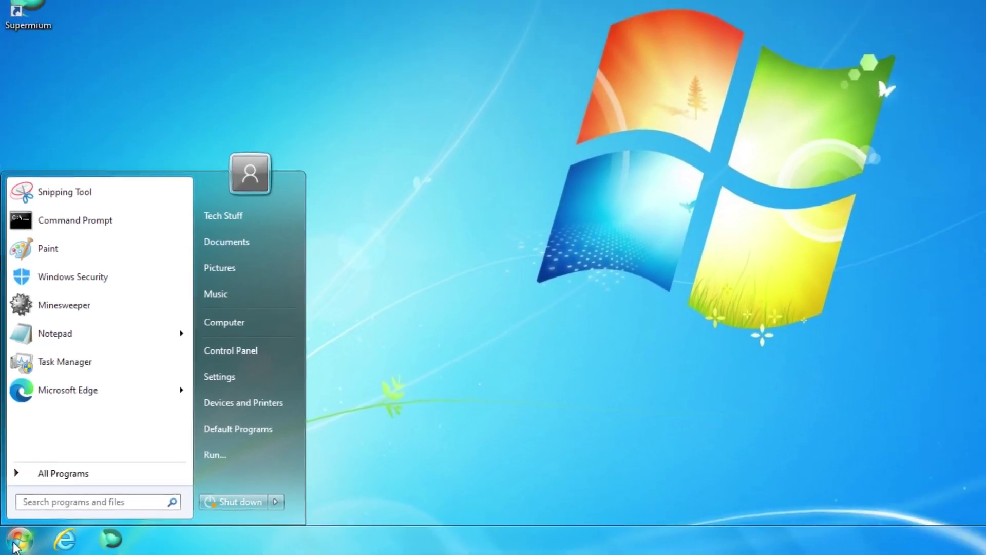
pyautogui.click(15, 546)
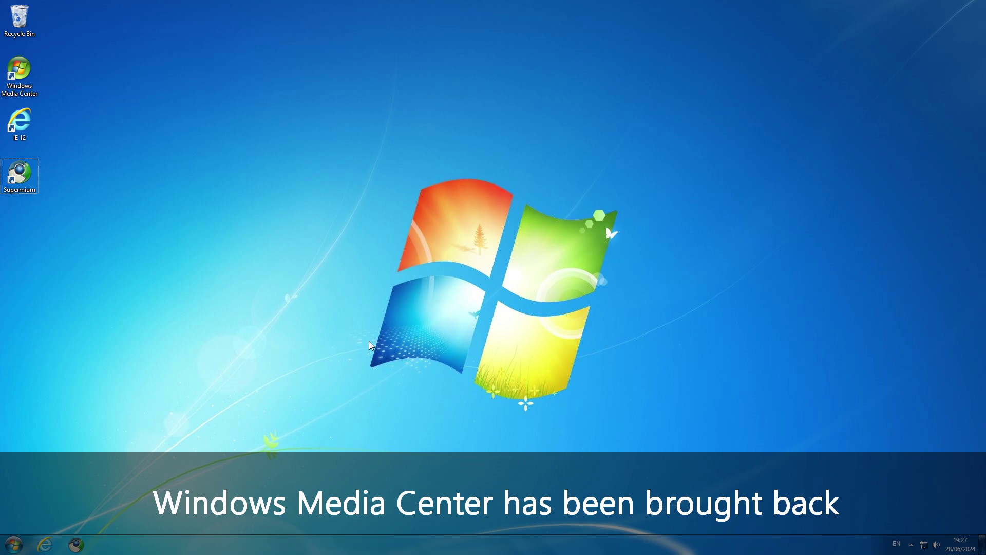
# Launch Windows Media Center and go through all of its welcome slides.
pyautogui.click(30, 84)
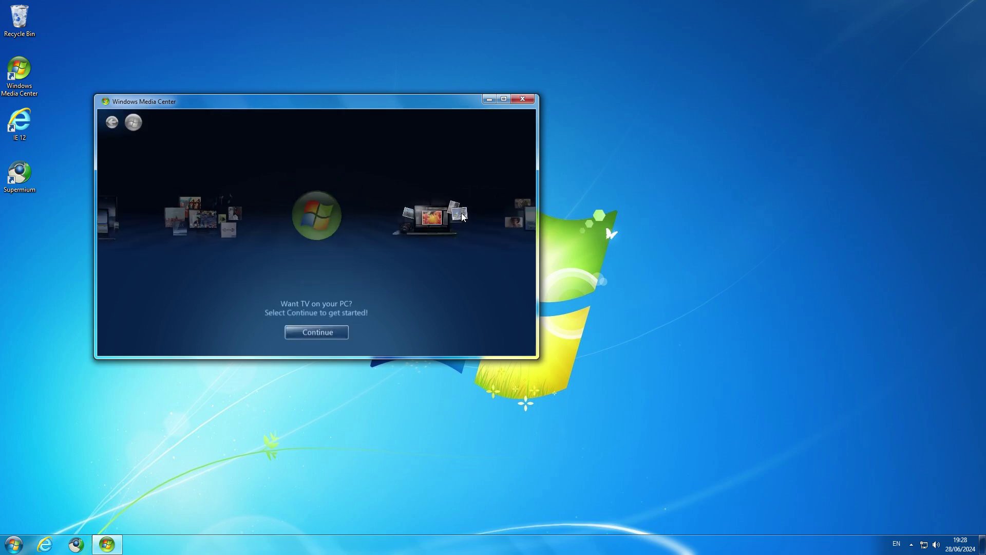
pyautogui.click(479, 224)
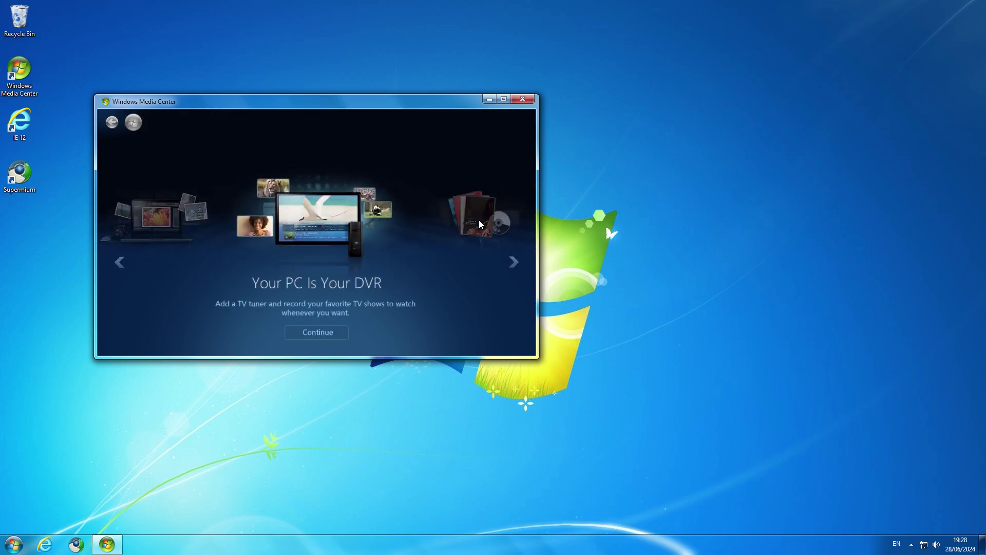
pyautogui.click(479, 224)
pyautogui.click(479, 224)
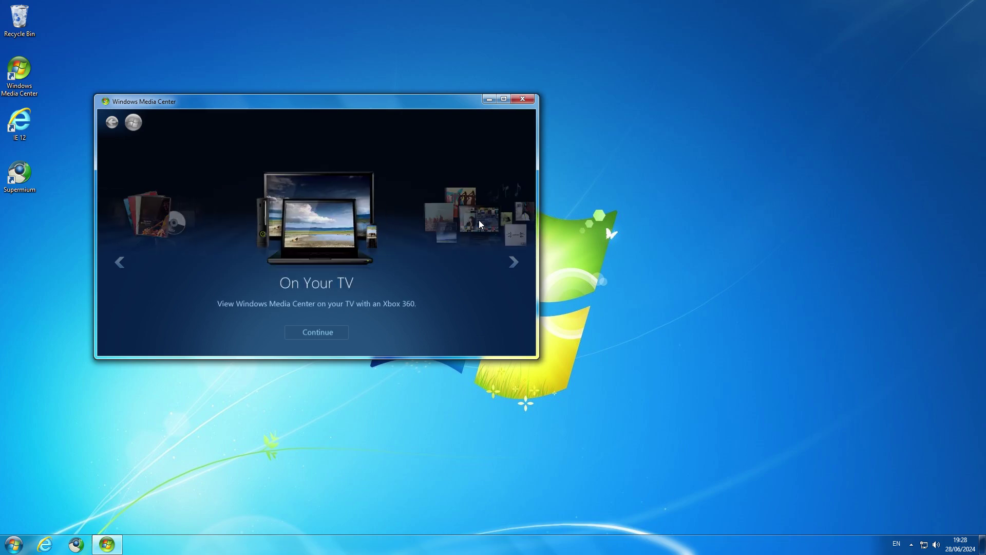
pyautogui.click(479, 224)
pyautogui.click(478, 222)
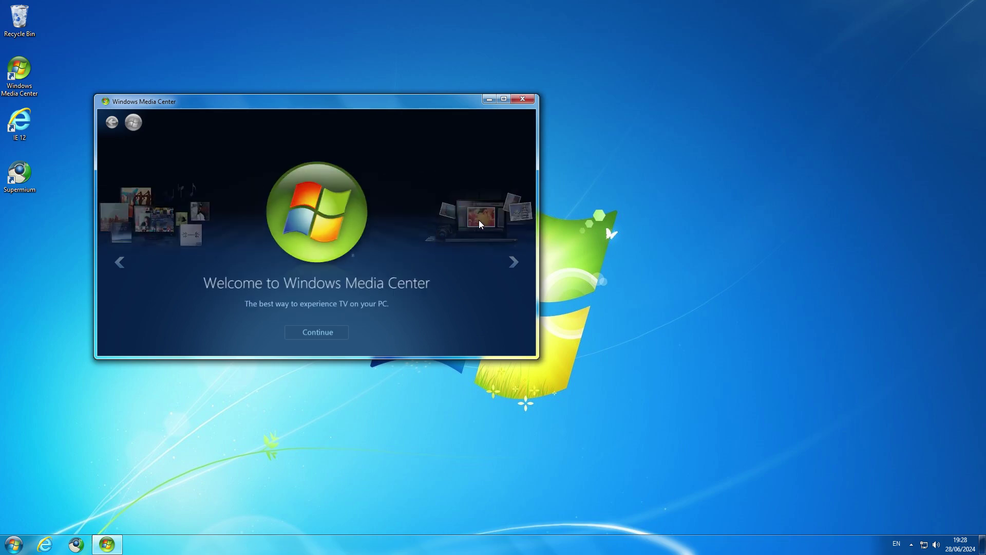
# Continue past the welcome slides and set up Windows Media Center with the Express option.
pyautogui.click(329, 328)
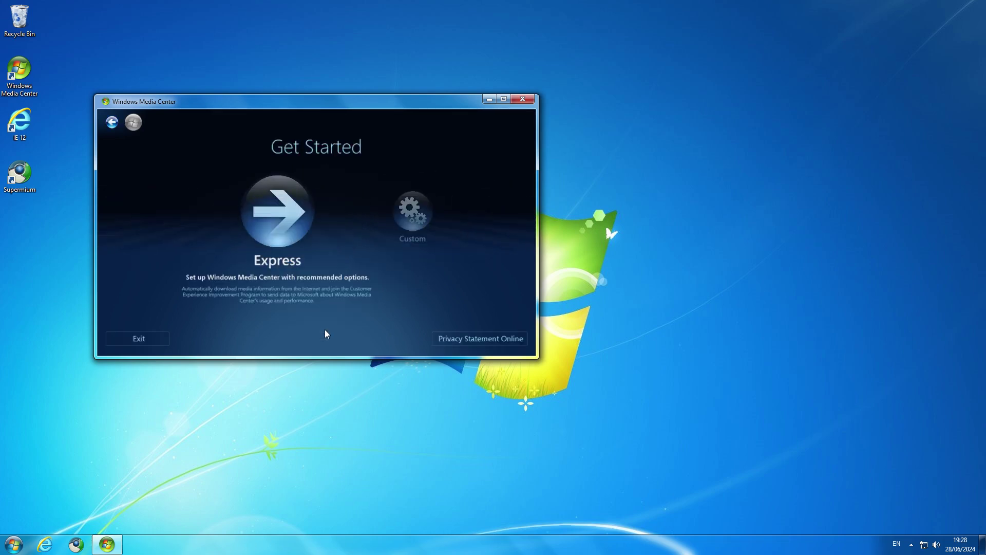
pyautogui.click(289, 235)
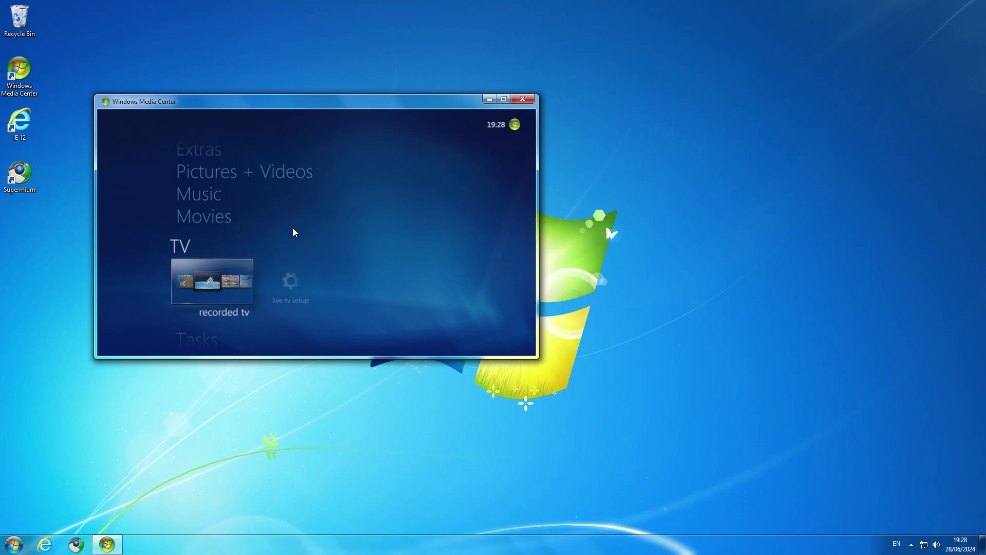
# Close Windows Media Center through the shut down option under Tasks.
pyautogui.press('Down')
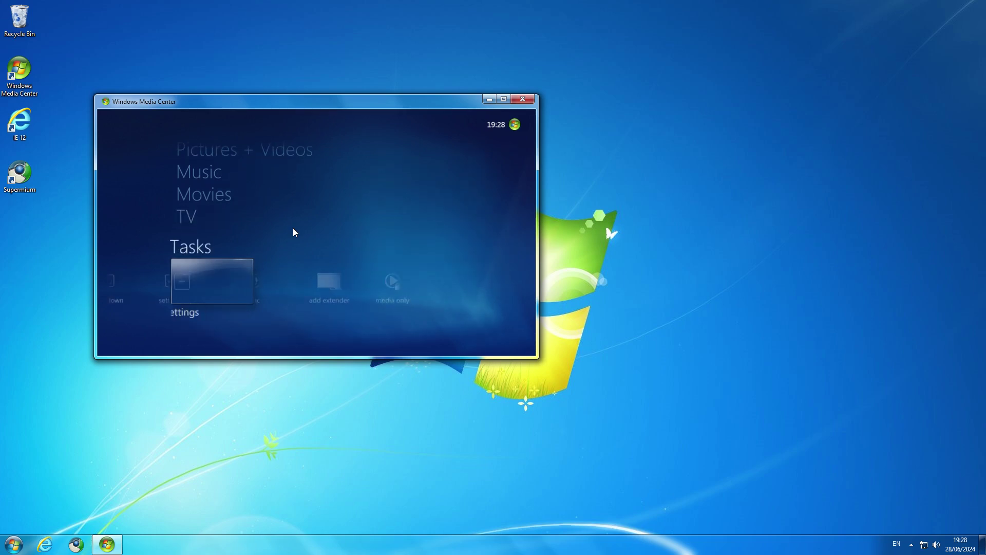
pyautogui.press('Left')
pyautogui.press('Left')
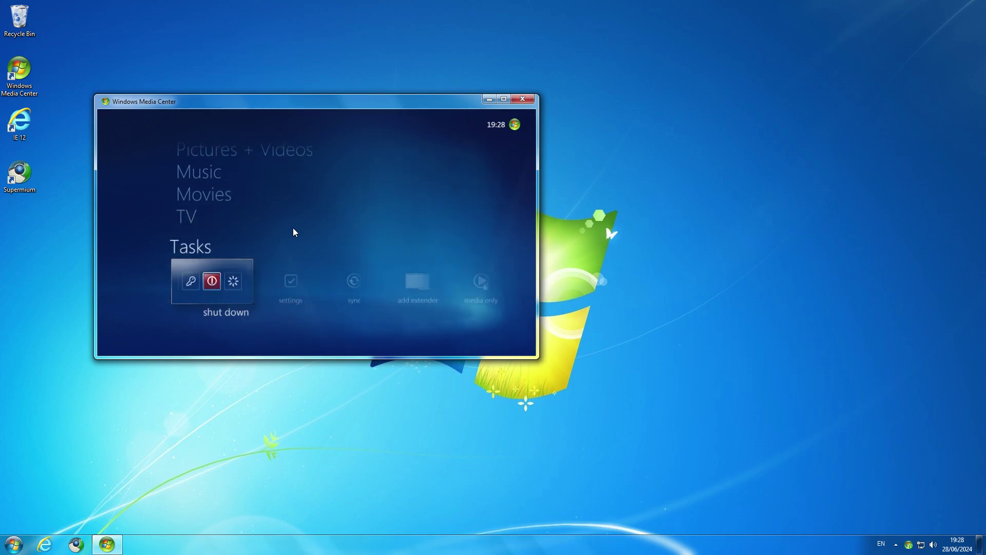
pyautogui.press('Return')
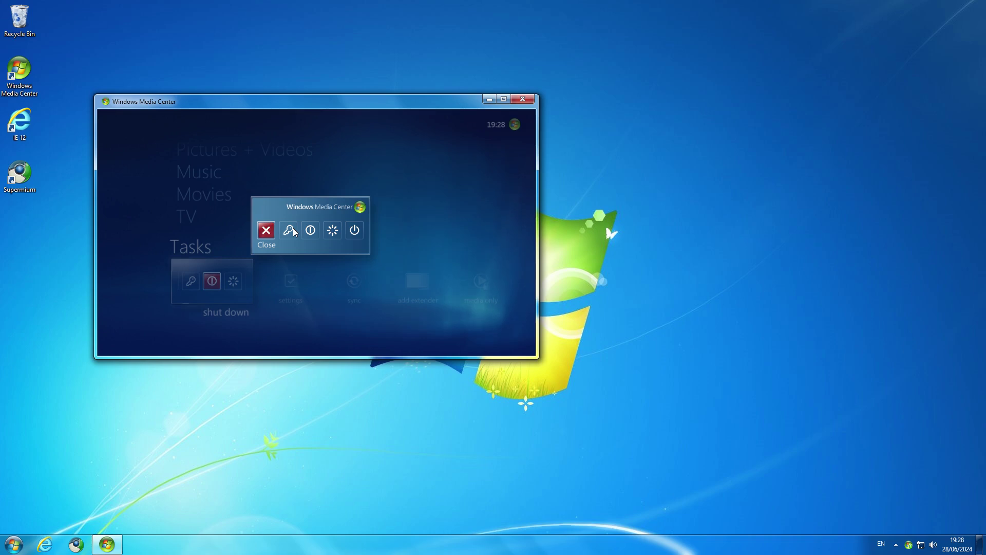
pyautogui.press('Return')
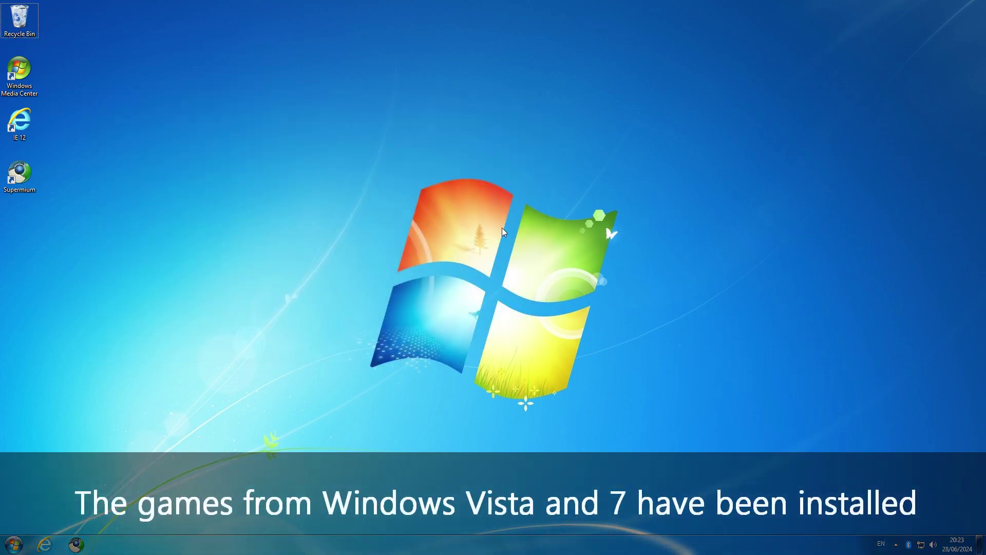
# Launch Chess Titans from the installed Games and choose the Beginner difficulty level.
pyautogui.press('super')
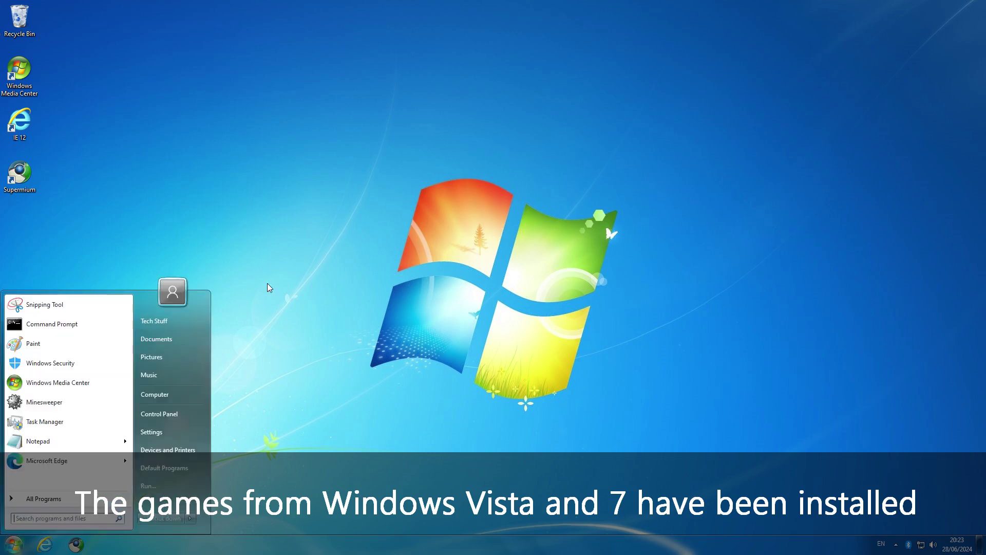
pyautogui.click(32, 504)
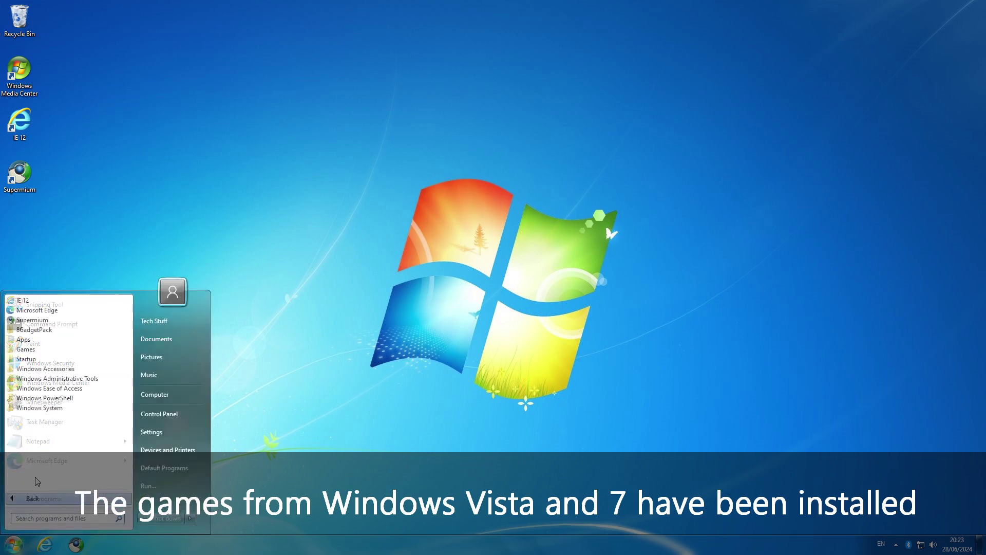
pyautogui.click(41, 350)
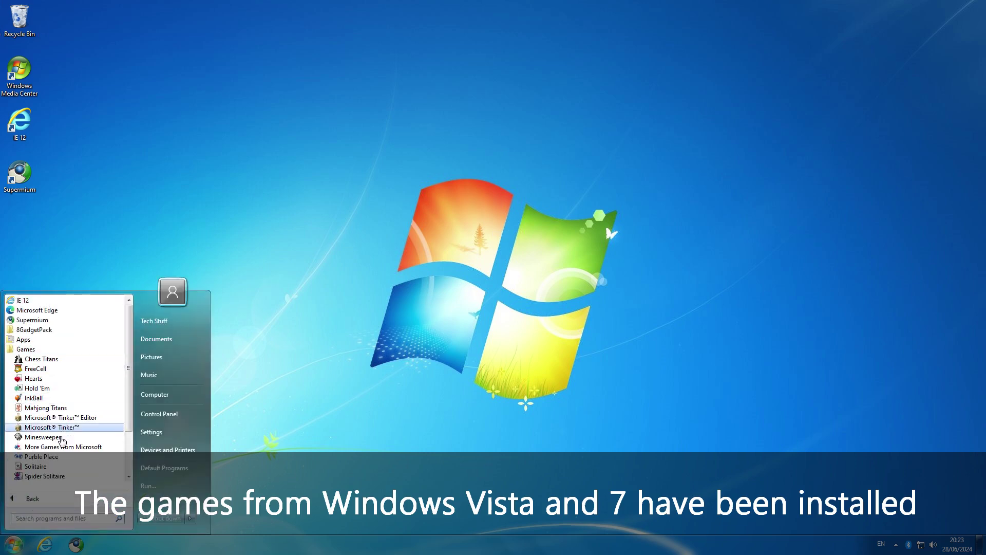
pyautogui.click(43, 361)
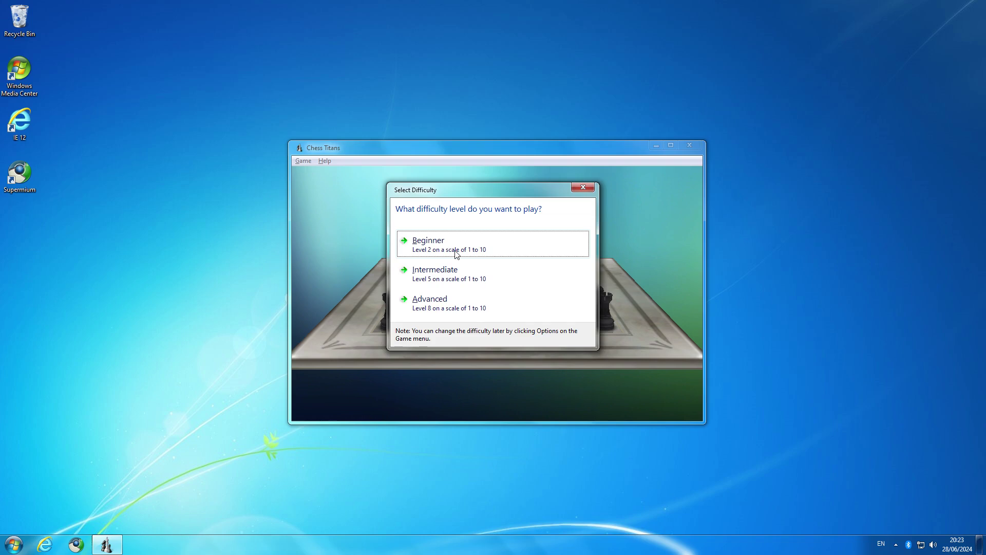
pyautogui.click(456, 254)
# Start Self Play in Chess Titans so the computer plays both sides.
pyautogui.hotkey('alt', 'g')
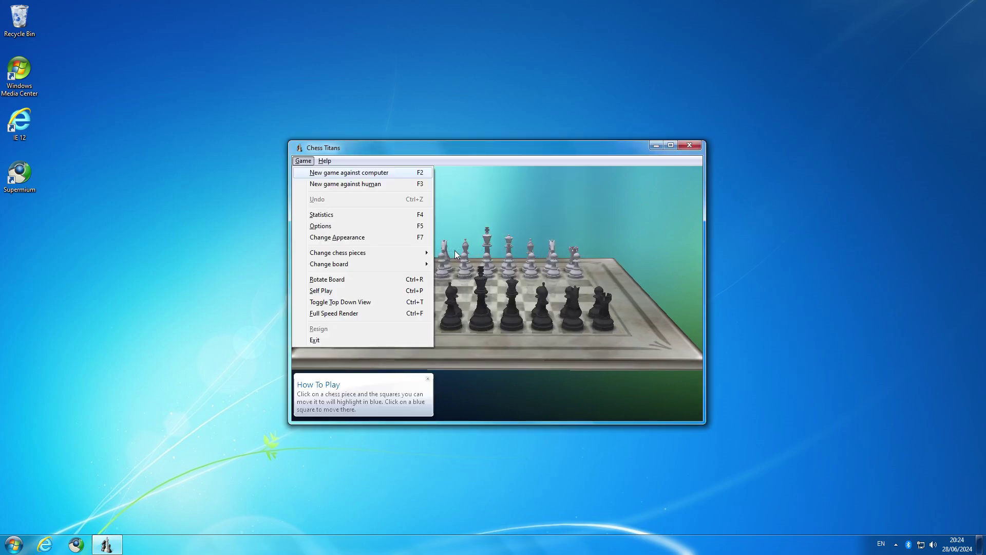
pyautogui.press('s')
pyautogui.press('s')
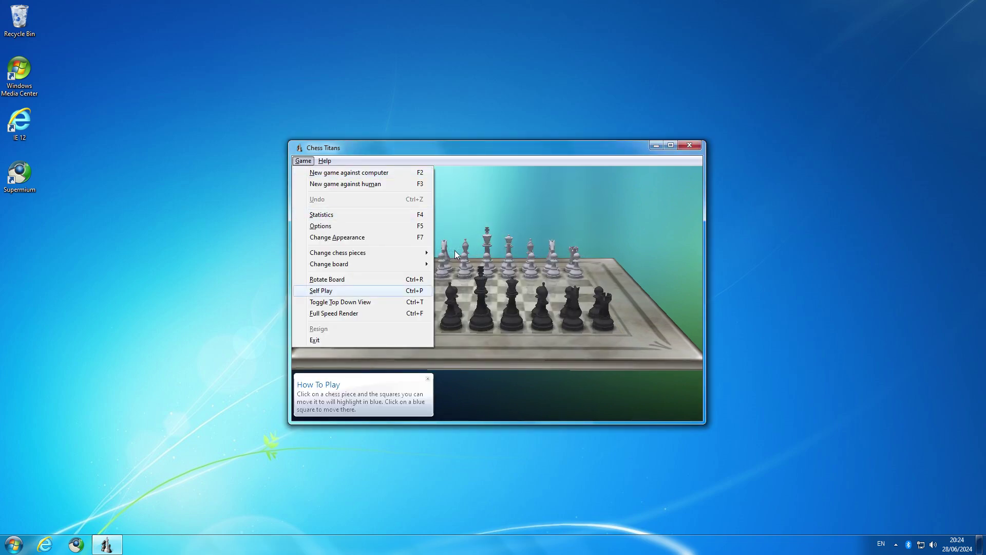
pyautogui.press('Return')
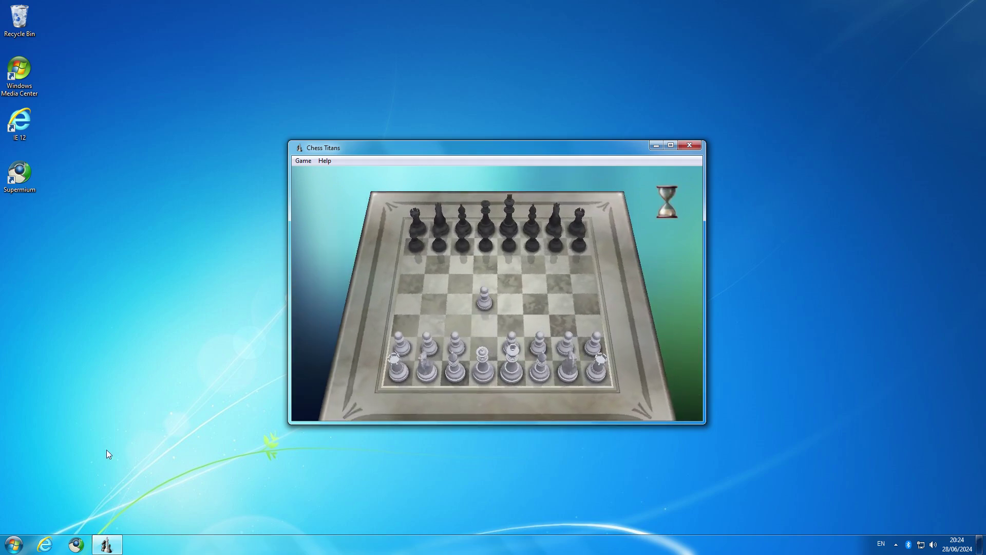
# Launch InkBall from the installed Games while leaving Chess Titans running.
pyautogui.click(13, 544)
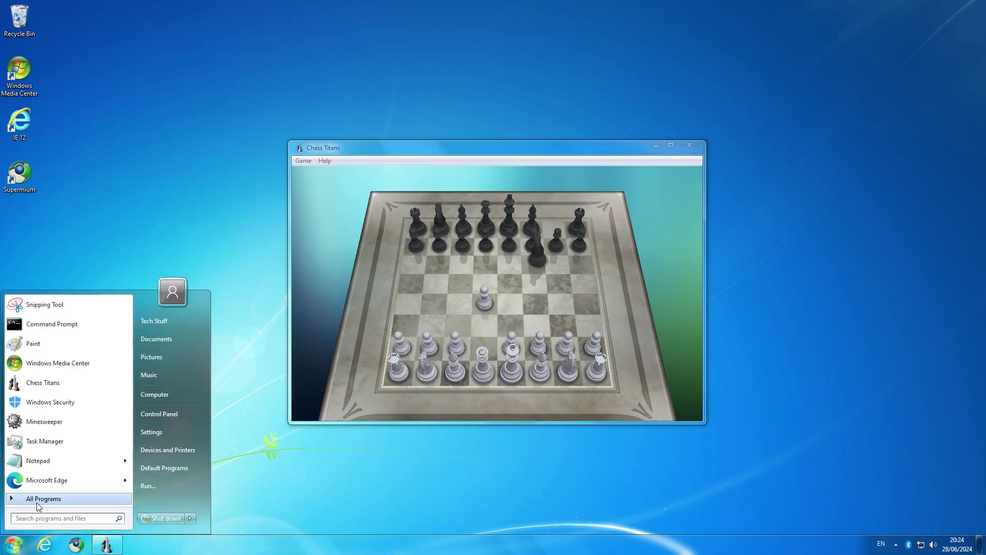
pyautogui.click(38, 501)
pyautogui.click(62, 350)
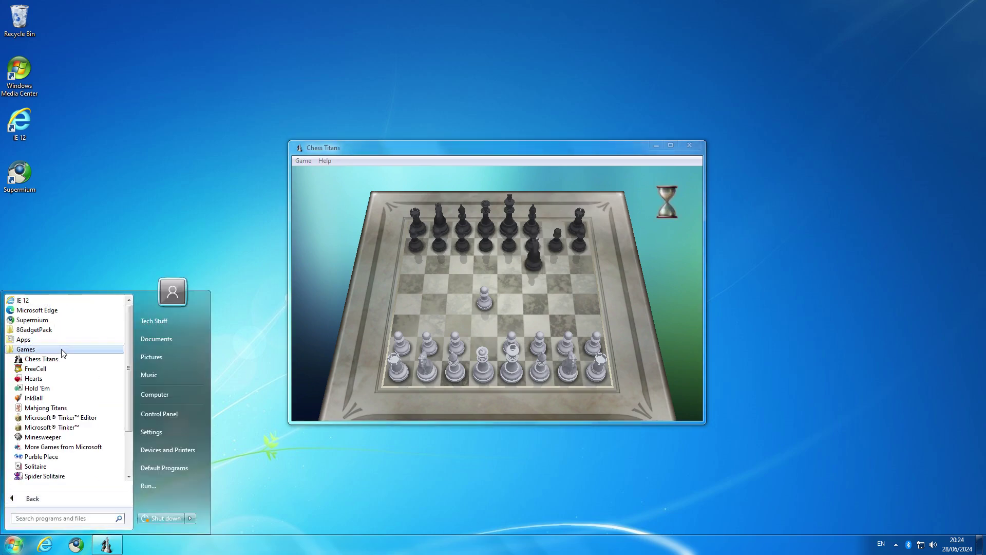
pyautogui.click(58, 399)
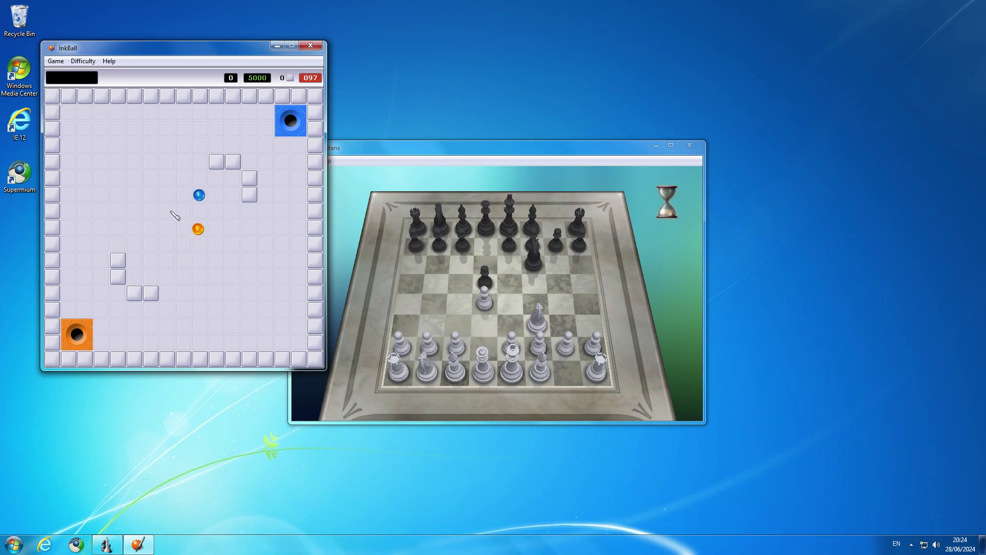
# Draw three short ink strokes on the InkBall board to deflect the blue and orange balls.
pyautogui.moveTo(169, 210)
pyautogui.mouseDown()
pyautogui.moveTo(211, 219)
pyautogui.moveTo(196, 173)
pyautogui.mouseUp()
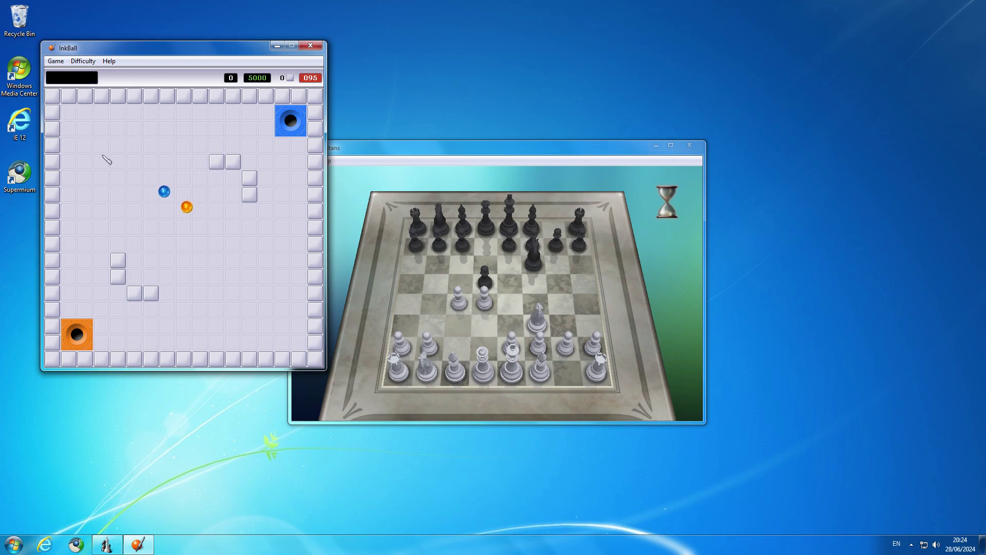
pyautogui.moveTo(104, 156); pyautogui.dragTo(136, 205)
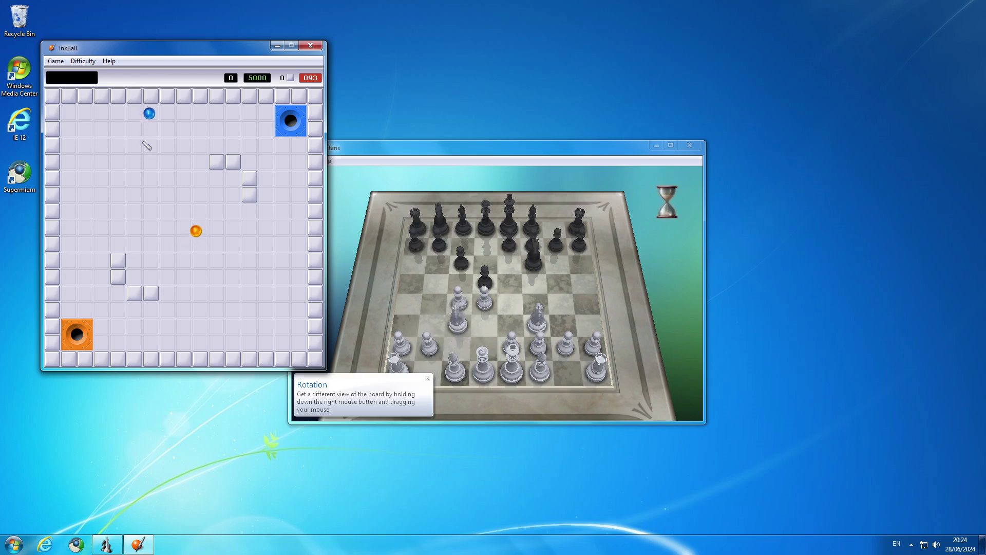
pyautogui.moveTo(140, 139); pyautogui.dragTo(165, 151)
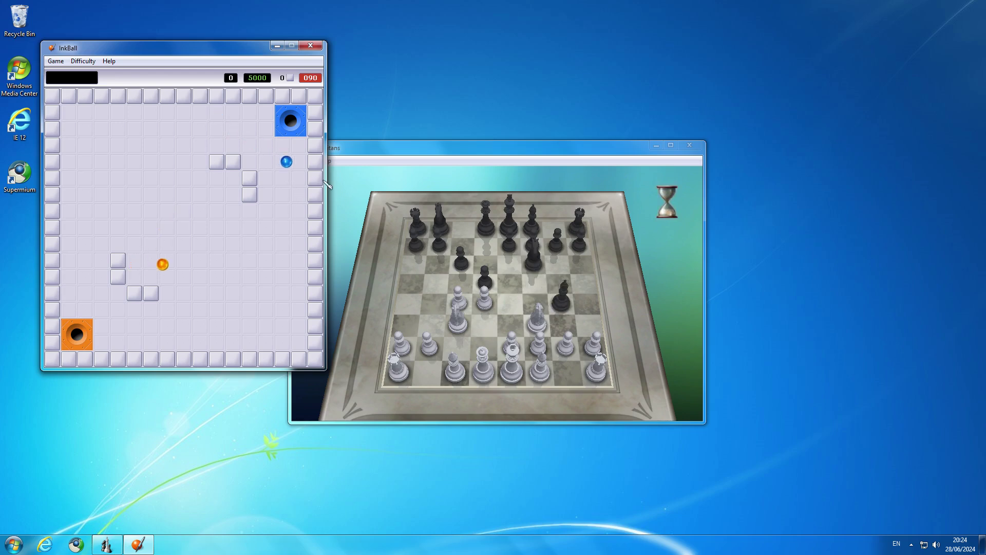
# Draw three ink strokes on the InkBall board to steer the blue ball towards the blue hole.
pyautogui.moveTo(246, 130); pyautogui.dragTo(281, 163)
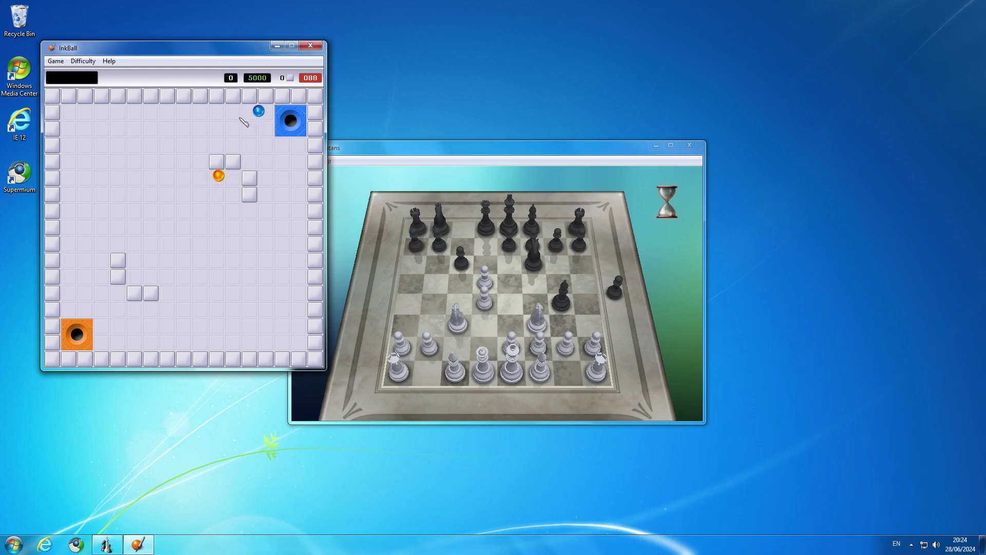
pyautogui.moveTo(229, 106); pyautogui.dragTo(286, 177)
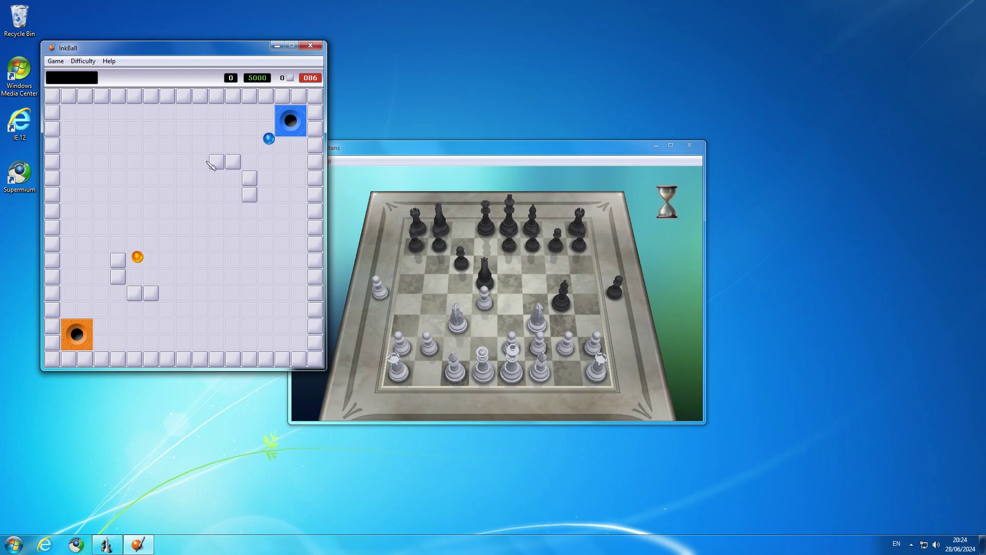
pyautogui.moveTo(177, 204)
pyautogui.mouseDown()
pyautogui.moveTo(214, 210)
pyautogui.moveTo(149, 220)
pyautogui.moveTo(184, 231)
pyautogui.mouseUp()
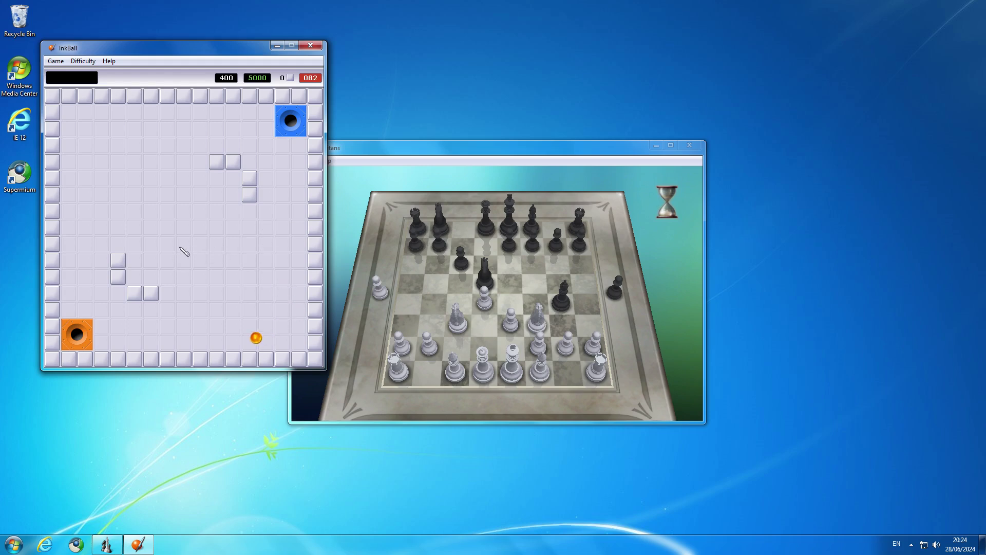
# Draw ink strokes around the orange ball to guide it towards the orange hole, and close InkBall.
pyautogui.moveTo(162, 320); pyautogui.dragTo(237, 168)
pyautogui.moveTo(202, 269); pyautogui.dragTo(319, 317)
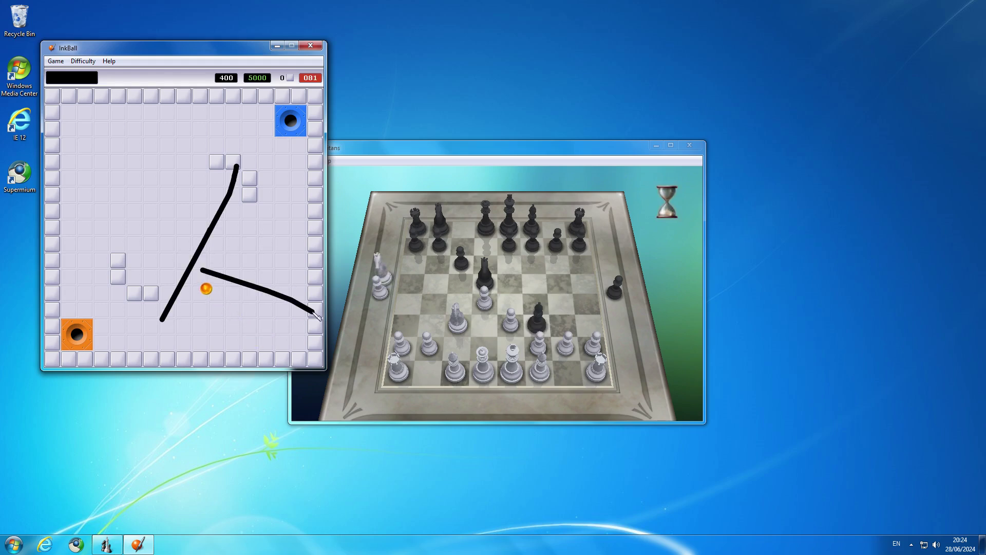
pyautogui.moveTo(172, 272); pyautogui.dragTo(286, 329)
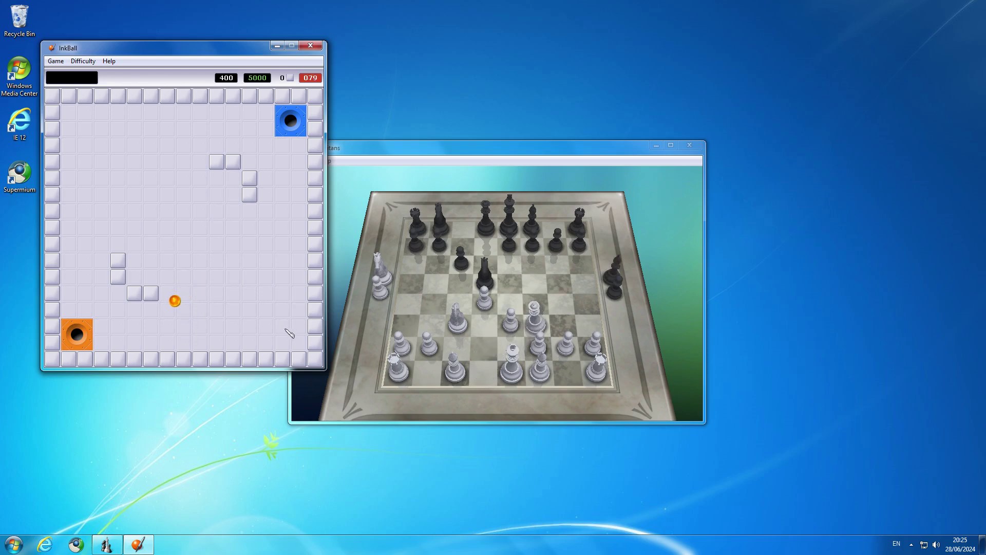
pyautogui.moveTo(65, 297); pyautogui.dragTo(152, 310)
pyautogui.click(26, 283)
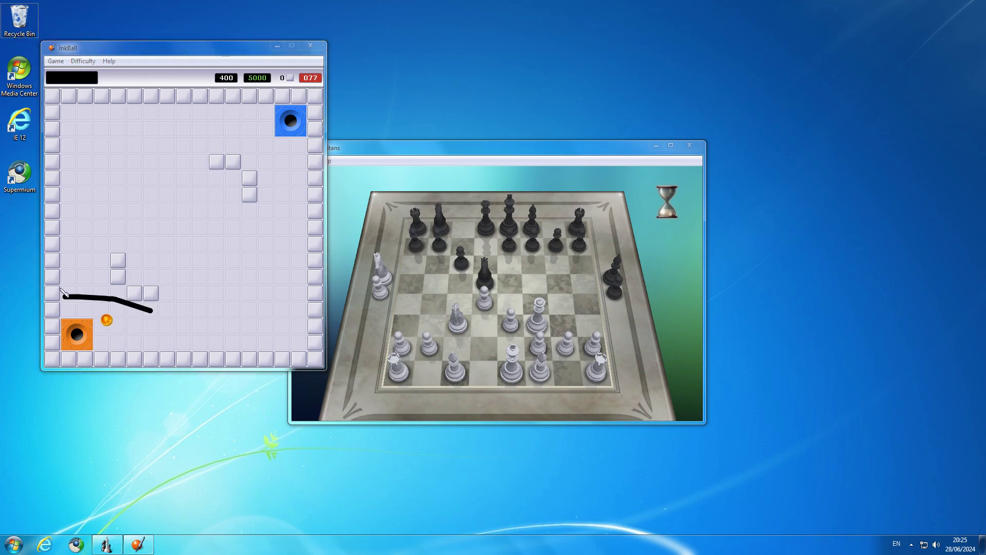
pyautogui.click(59, 288)
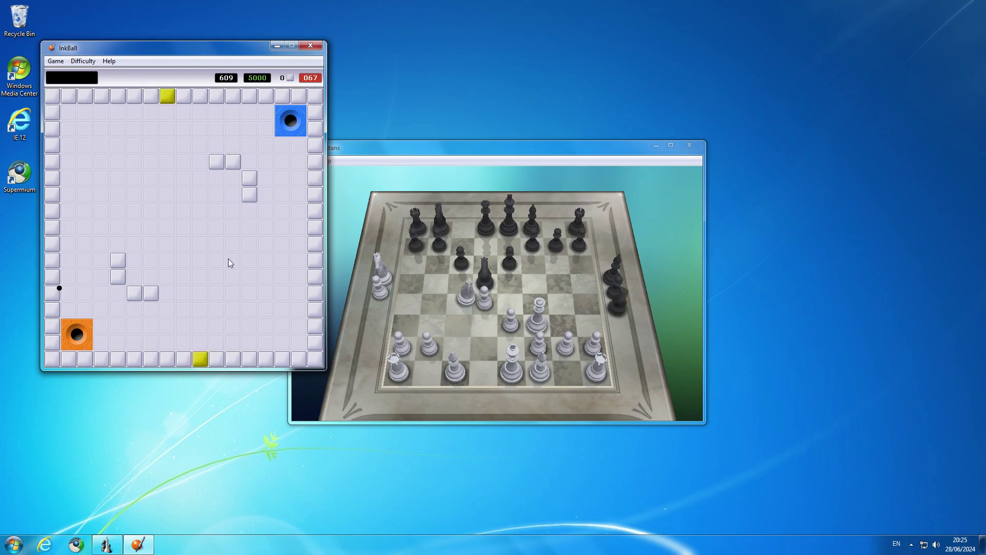
pyautogui.click(315, 49)
# Launch Minesweeper from the installed Games while leaving Chess Titans running.
pyautogui.click(13, 543)
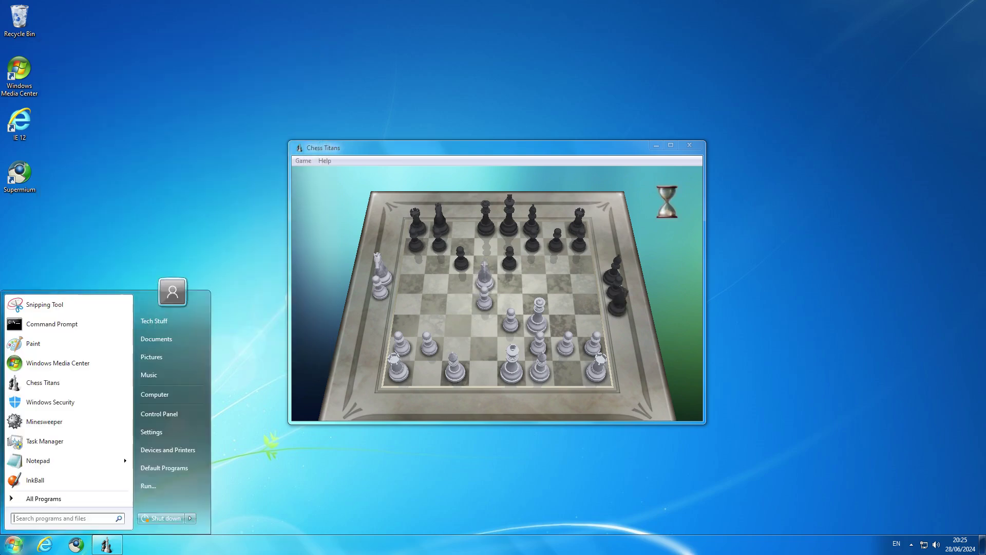
pyautogui.click(44, 499)
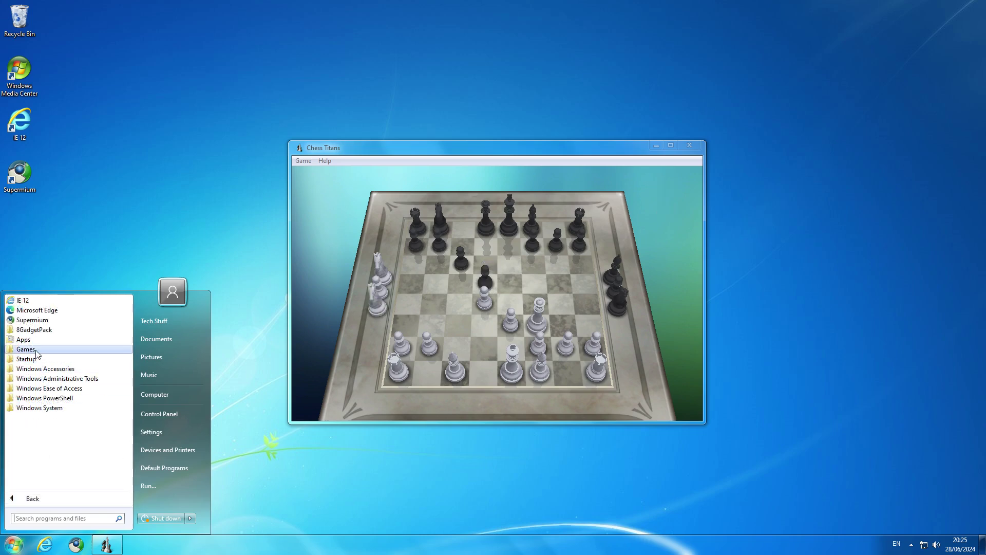
pyautogui.click(26, 349)
pyautogui.click(46, 438)
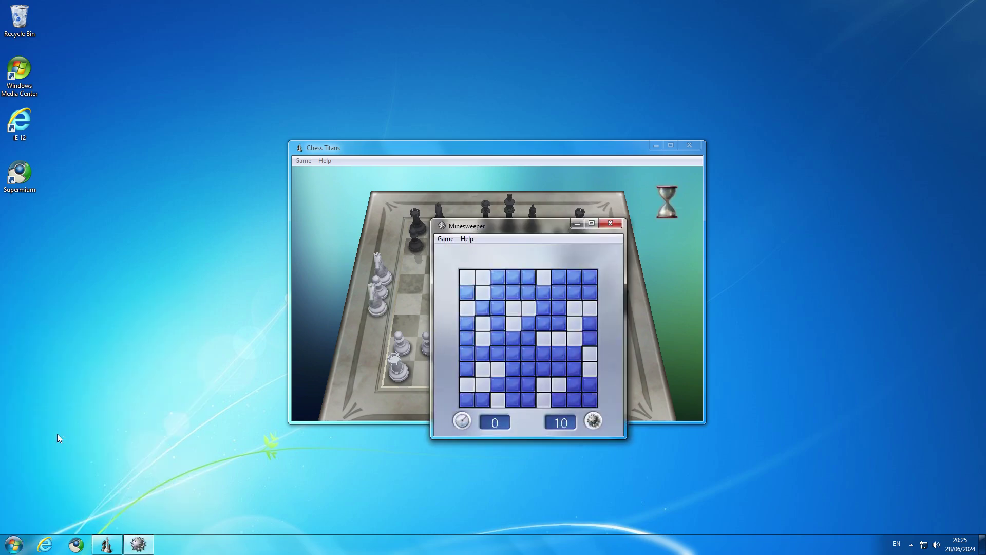
# Uncover a central square and one near the lower-left corner of the Minesweeper grid, and exit the game.
pyautogui.click(531, 361)
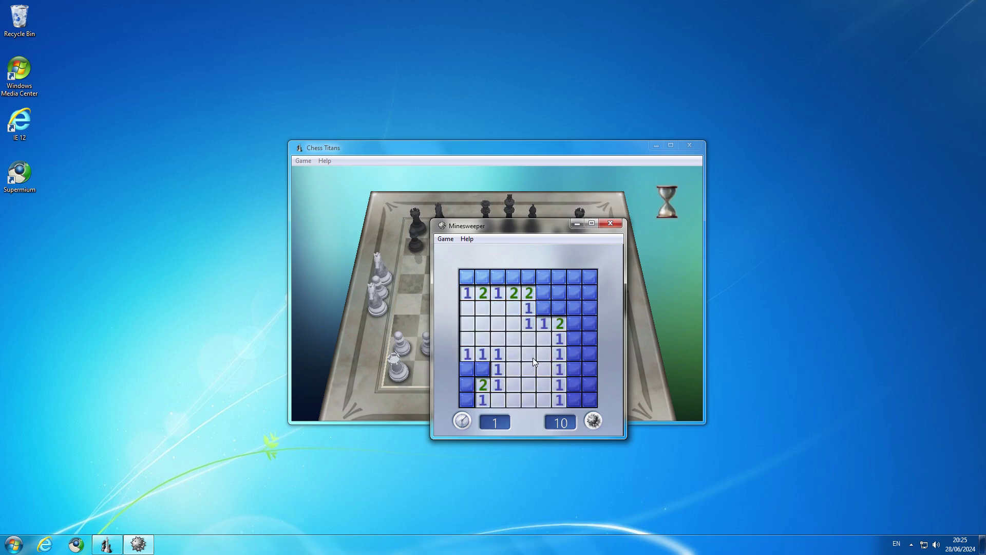
pyautogui.click(470, 387)
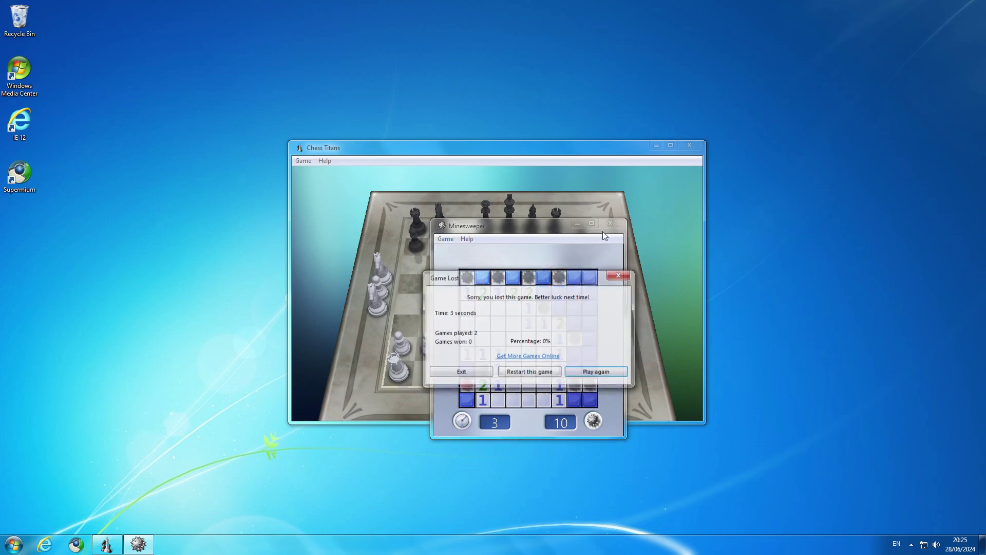
pyautogui.click(461, 370)
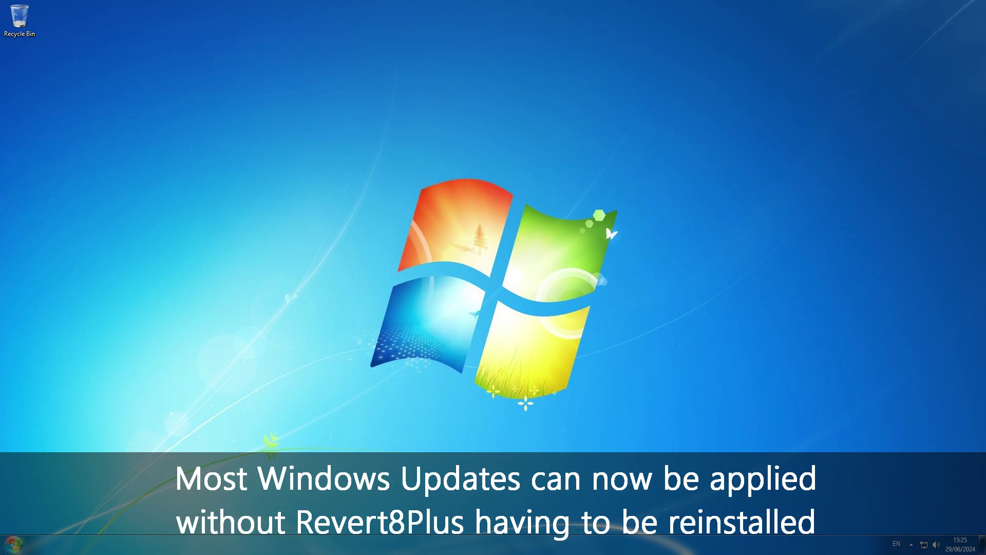
# Open Windows Update from the Control Panel's System and Security category and allow wumgr.exe to make changes.
pyautogui.click(14, 544)
pyautogui.click(171, 412)
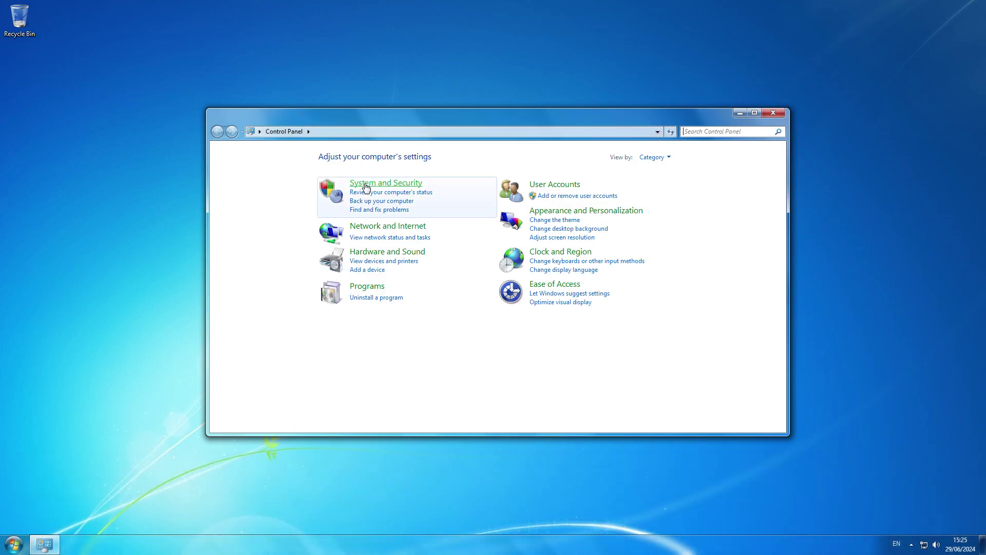
pyautogui.click(366, 186)
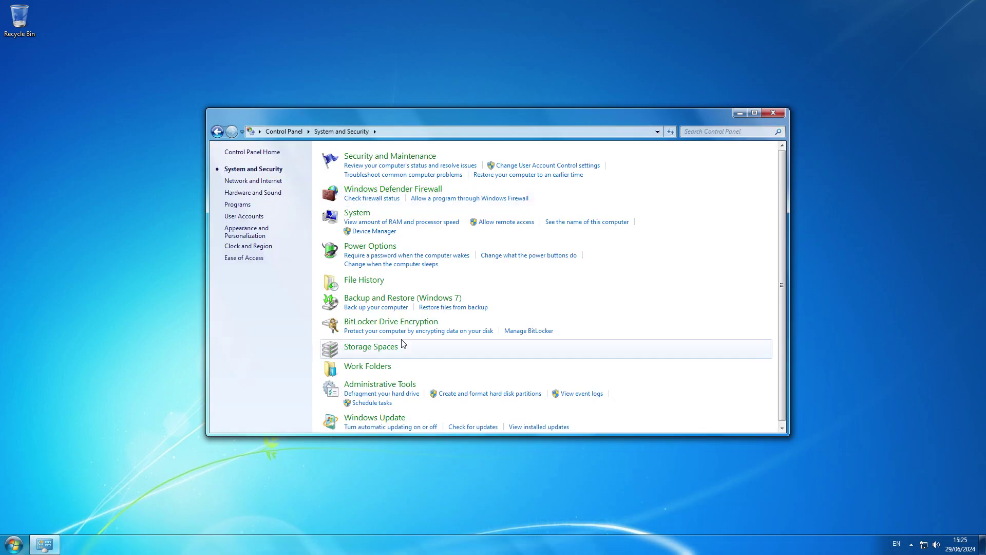
pyautogui.click(396, 418)
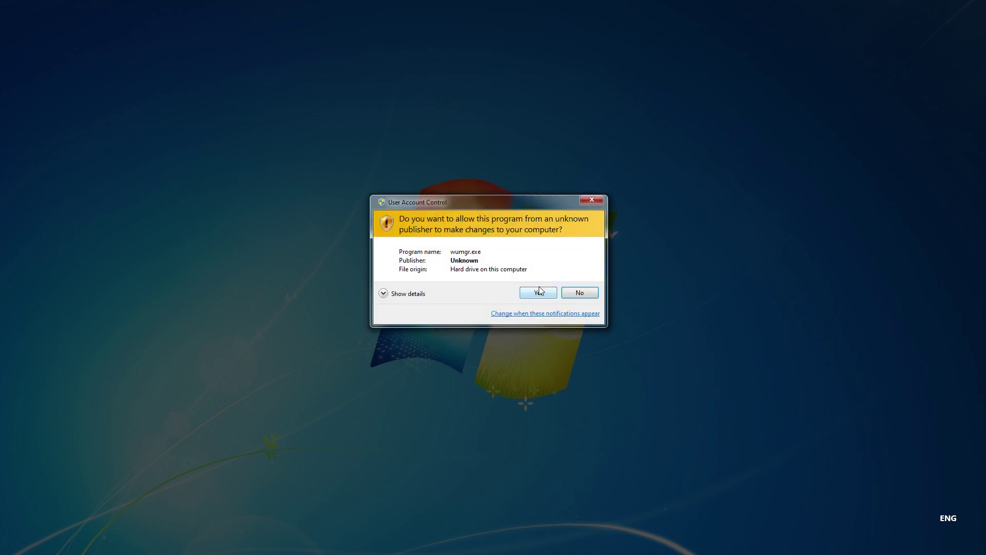
pyautogui.click(538, 291)
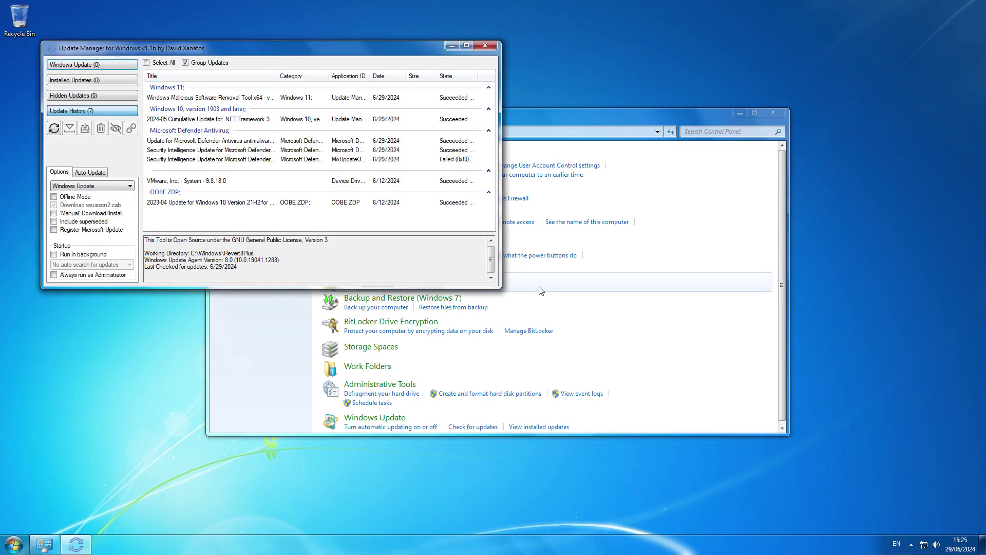
# Check for updates and install only the 2024-06 Cumulative Update for Windows 10 (KB5039211), dismissing the completion message.
pyautogui.click(54, 128)
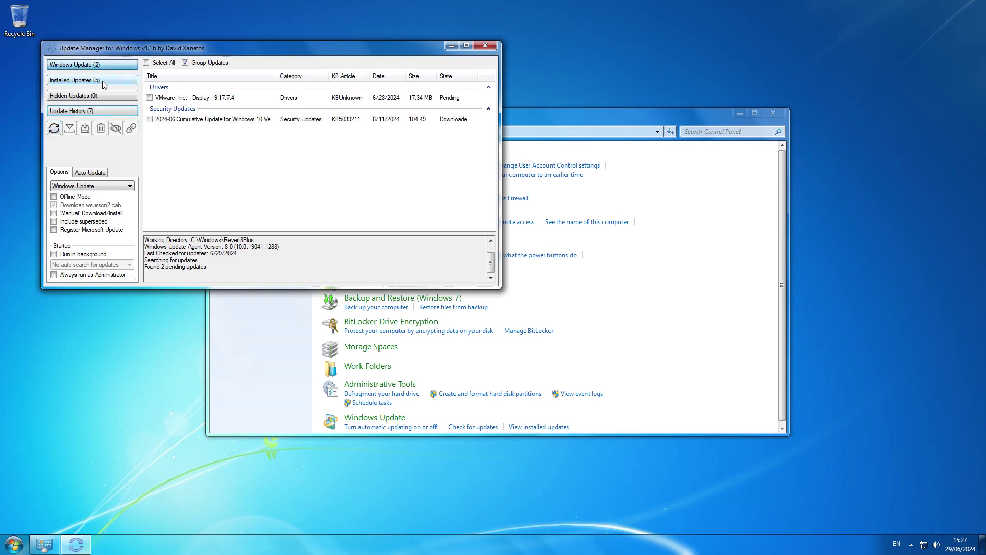
pyautogui.click(149, 119)
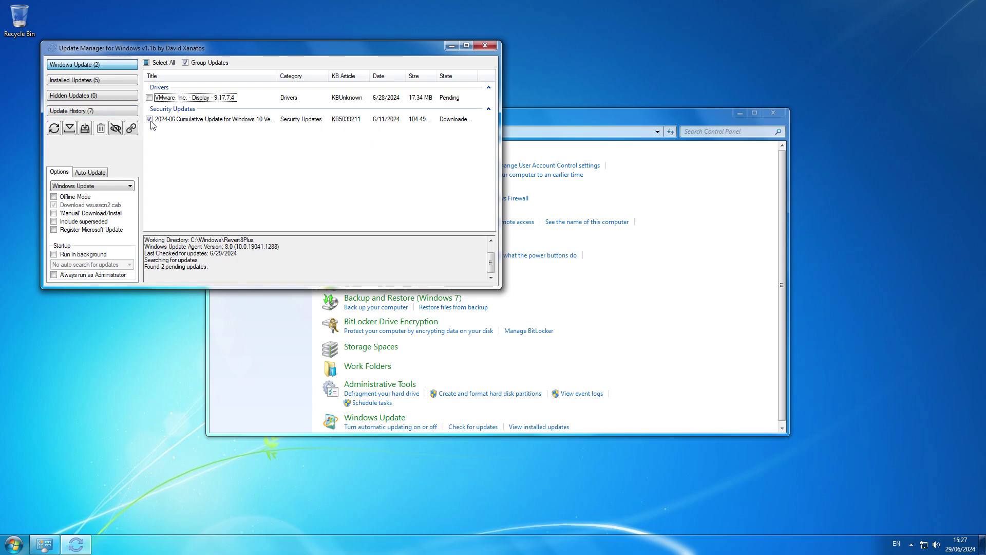
pyautogui.click(85, 131)
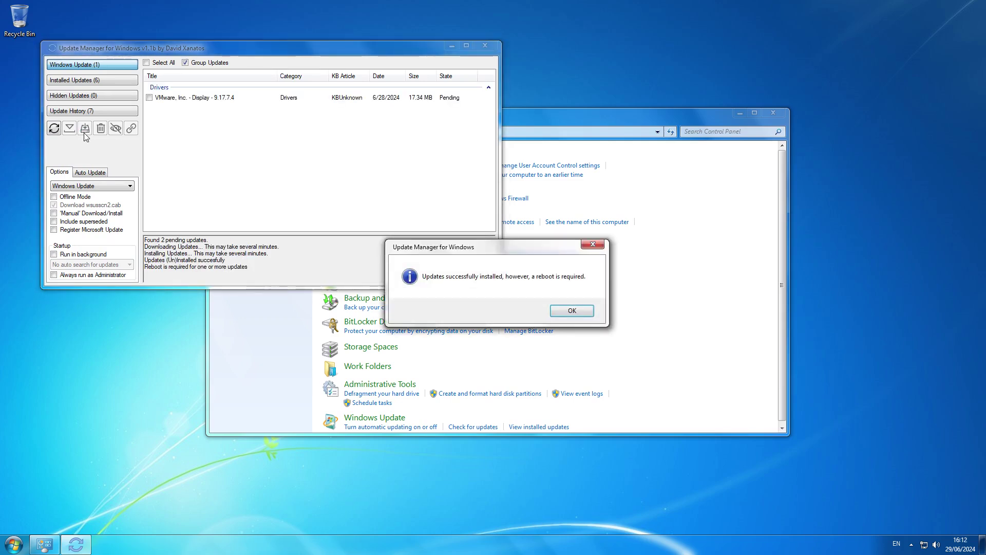
pyautogui.click(572, 320)
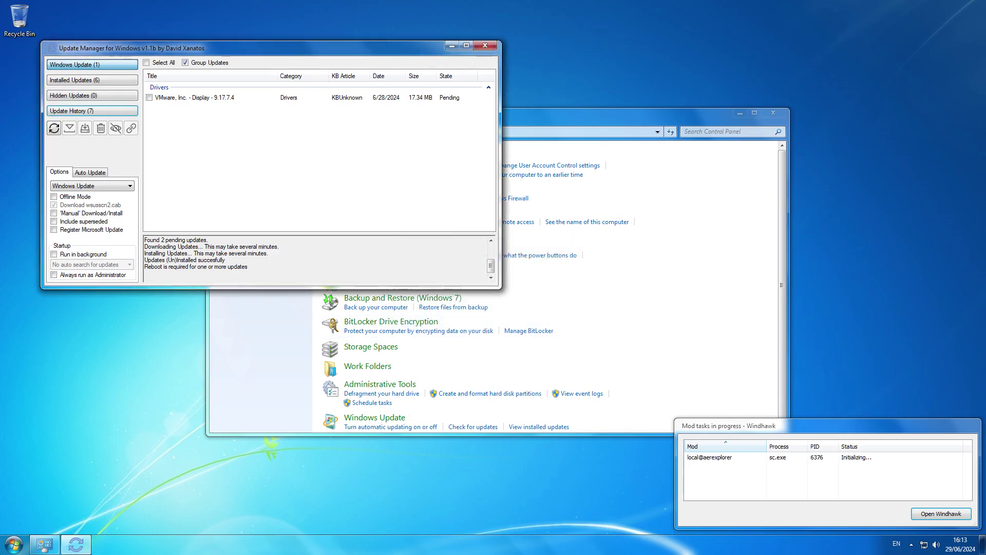
# Restart the computer to finish applying the installed update.
pyautogui.click(45, 514)
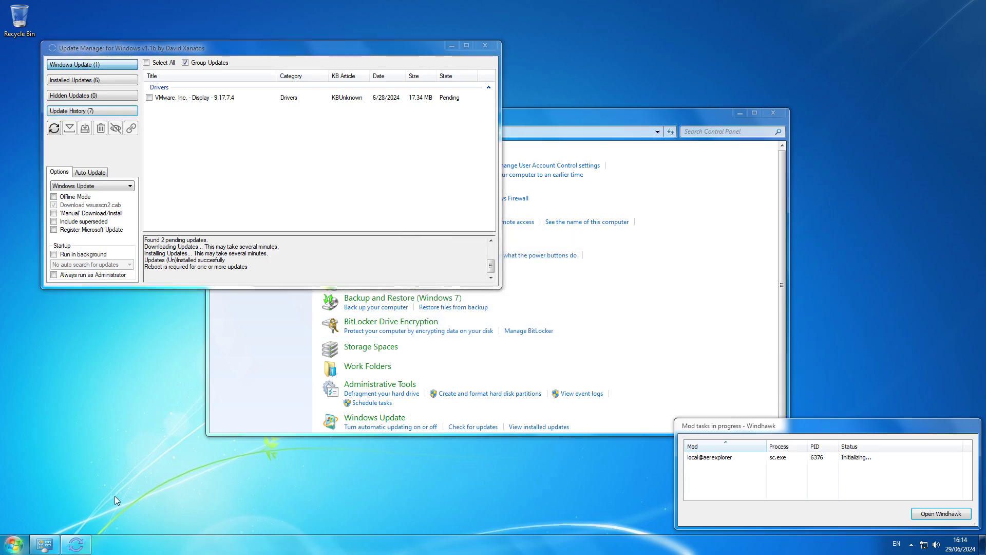
pyautogui.press('super')
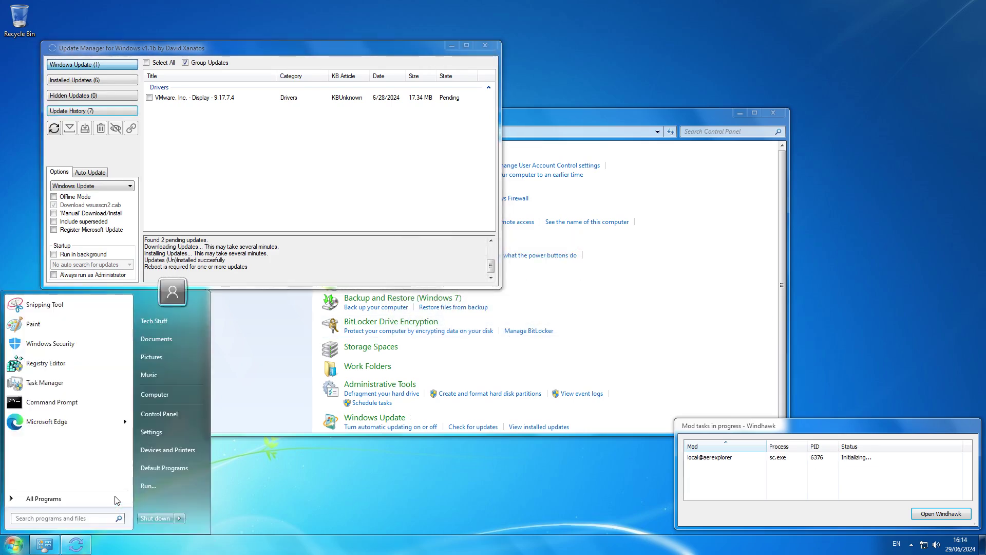
pyautogui.click(180, 519)
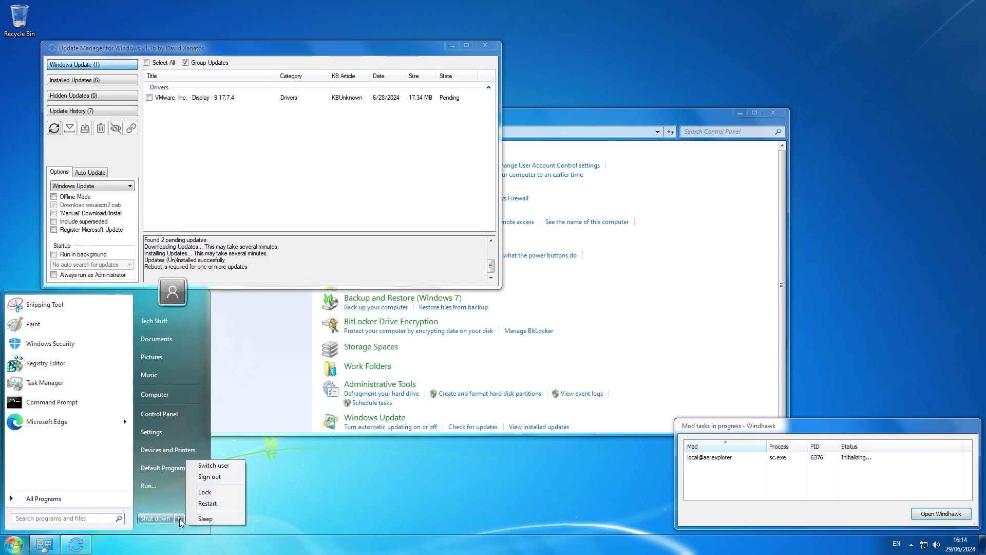
pyautogui.click(217, 503)
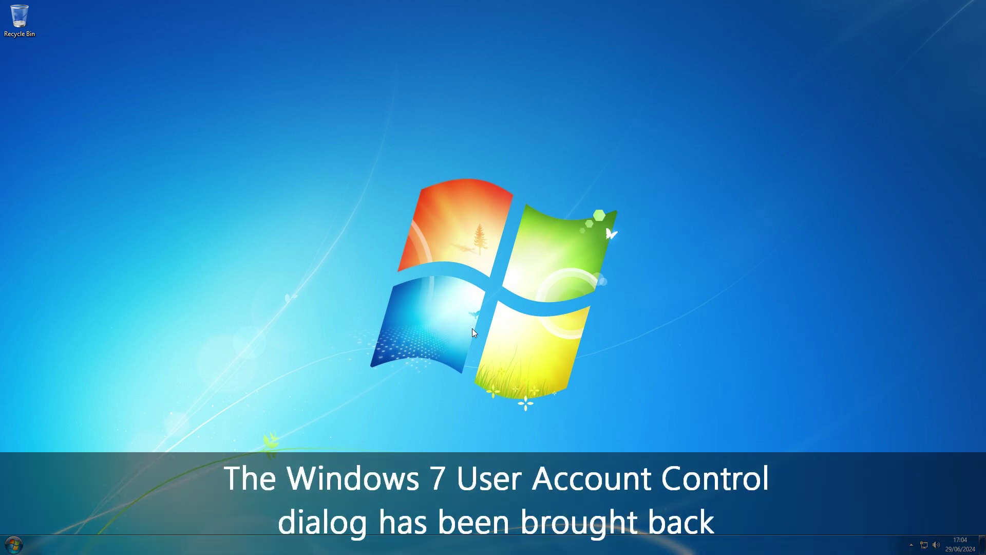
# Request Command Prompt as administrator to examine the expanded User Account Control details, and decline the request.
pyautogui.click(13, 545)
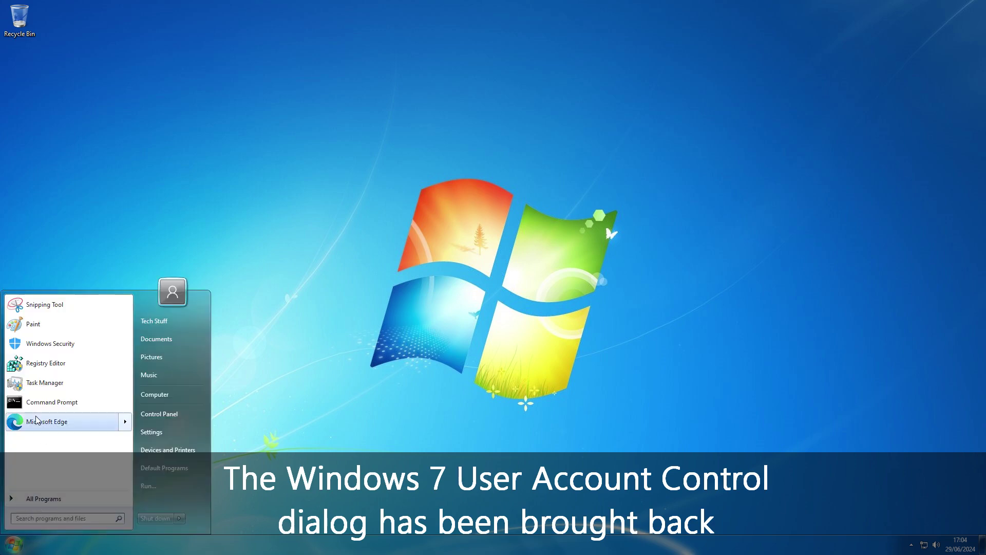
pyautogui.rightClick(26, 405)
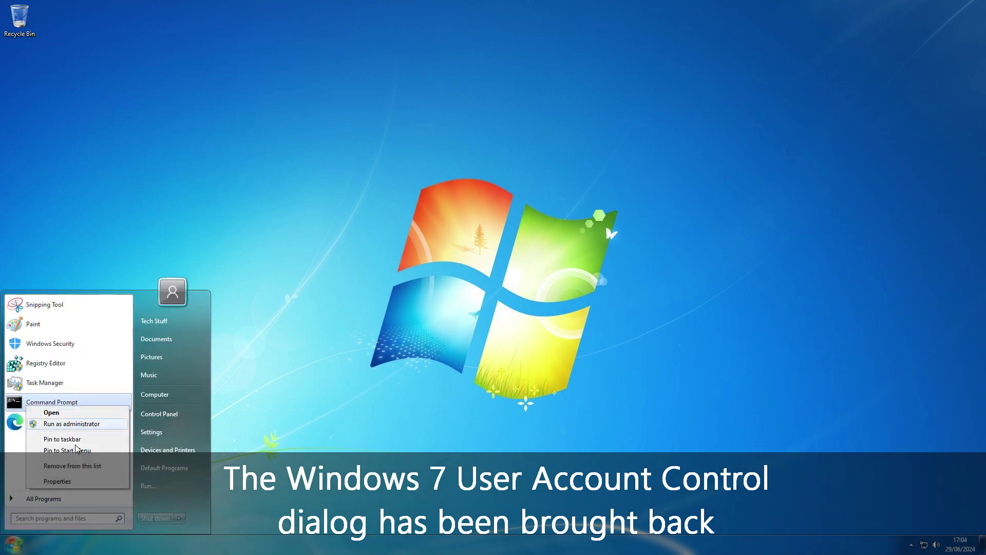
pyautogui.click(72, 425)
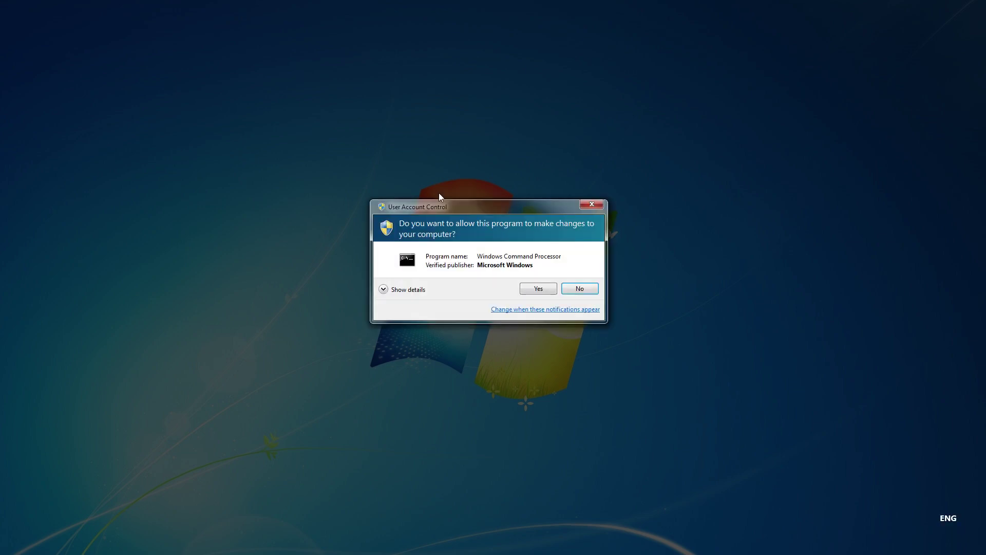
pyautogui.click(394, 292)
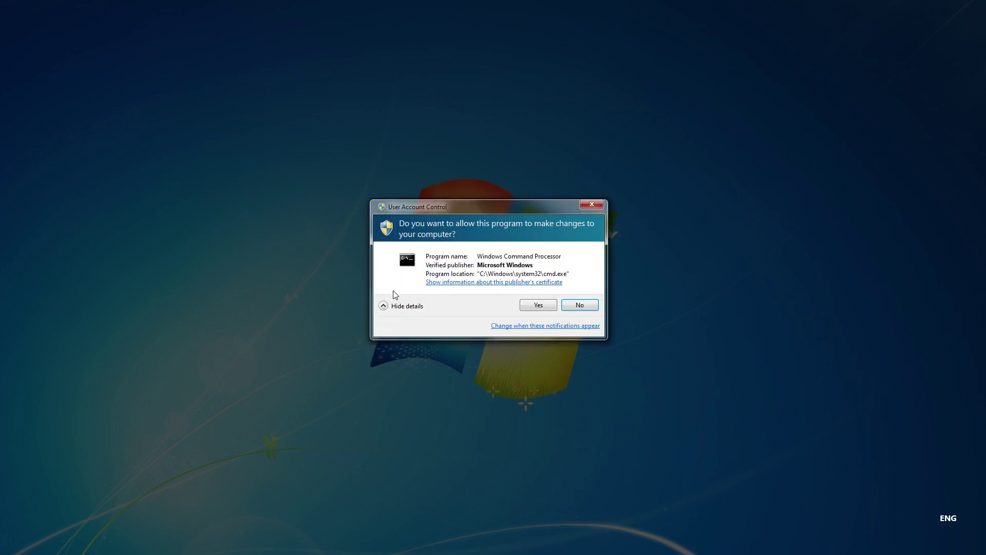
pyautogui.click(583, 310)
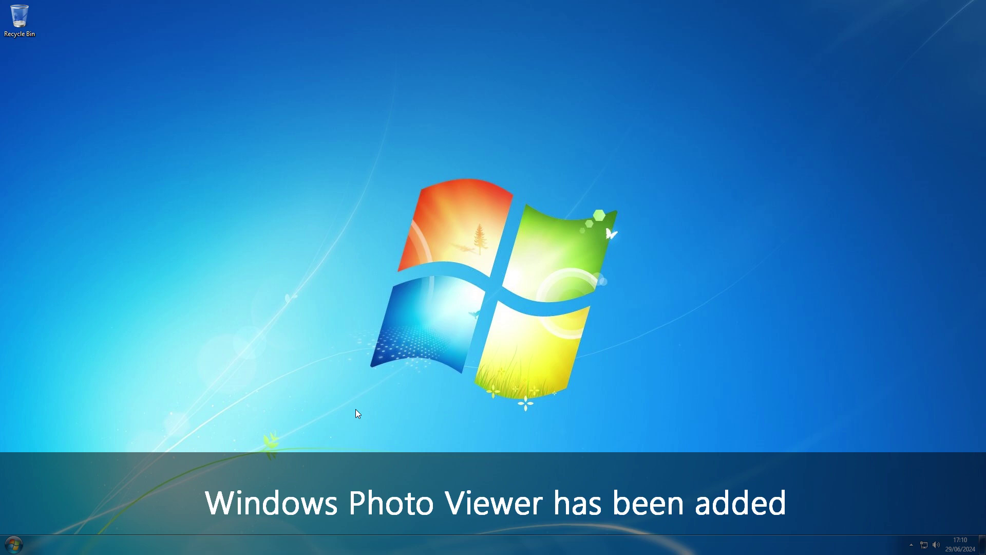
# Open the Tulips image from the Pictures library with Windows Photo Viewer, without making it the default app.
pyautogui.click(13, 545)
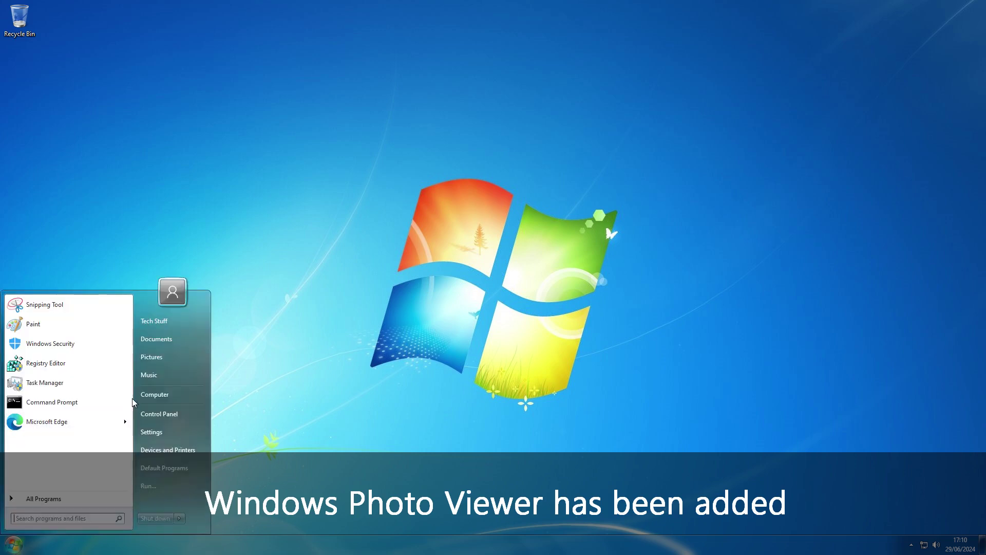
pyautogui.click(158, 355)
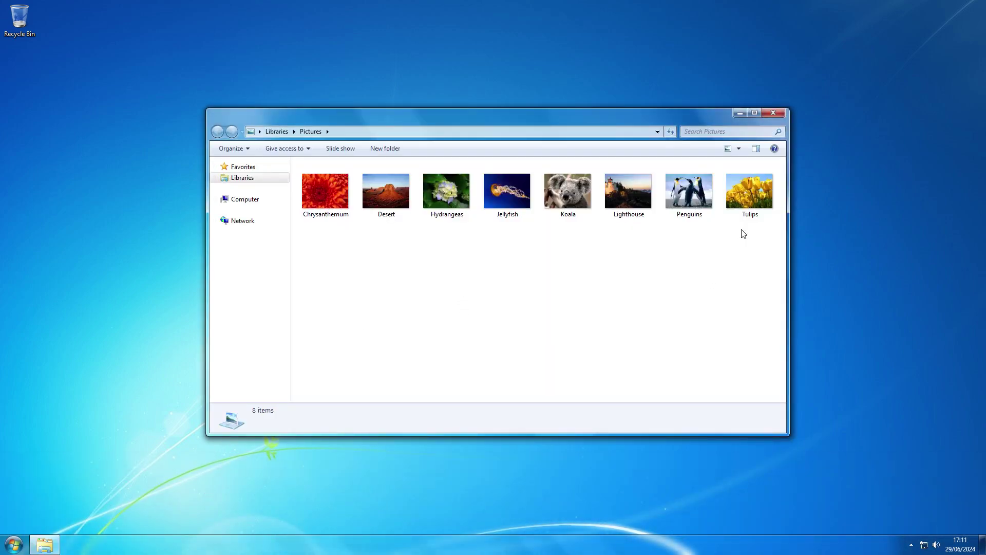
pyautogui.click(748, 213)
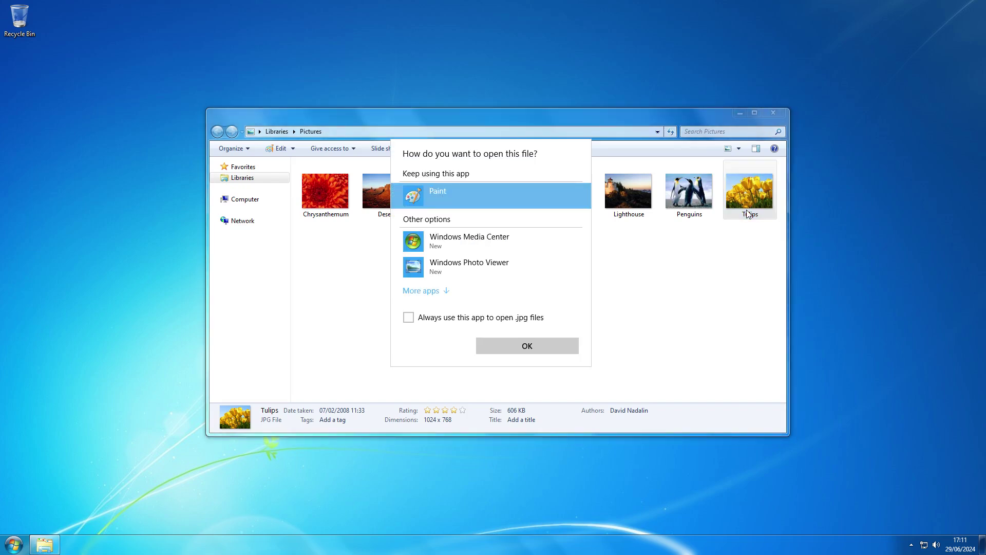
pyautogui.click(516, 269)
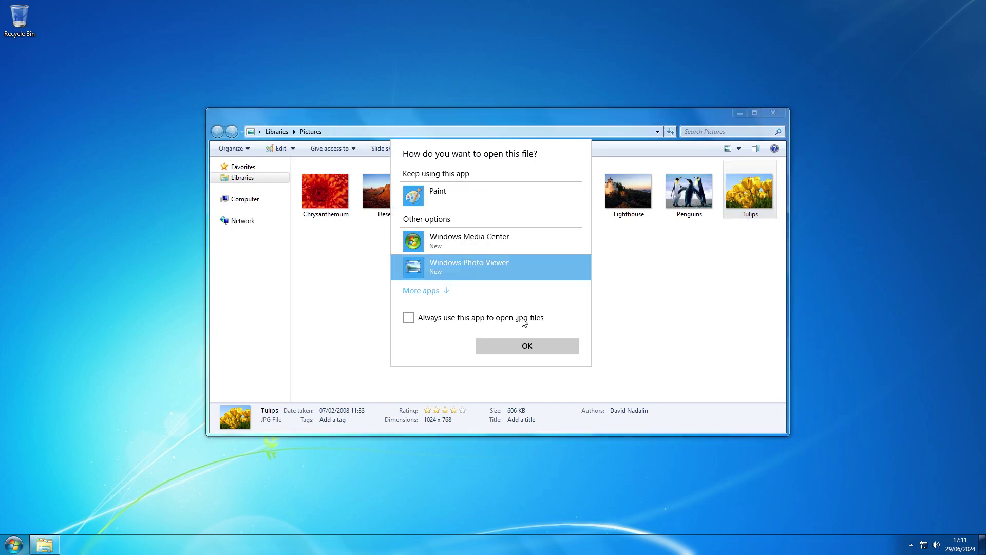
pyautogui.click(528, 346)
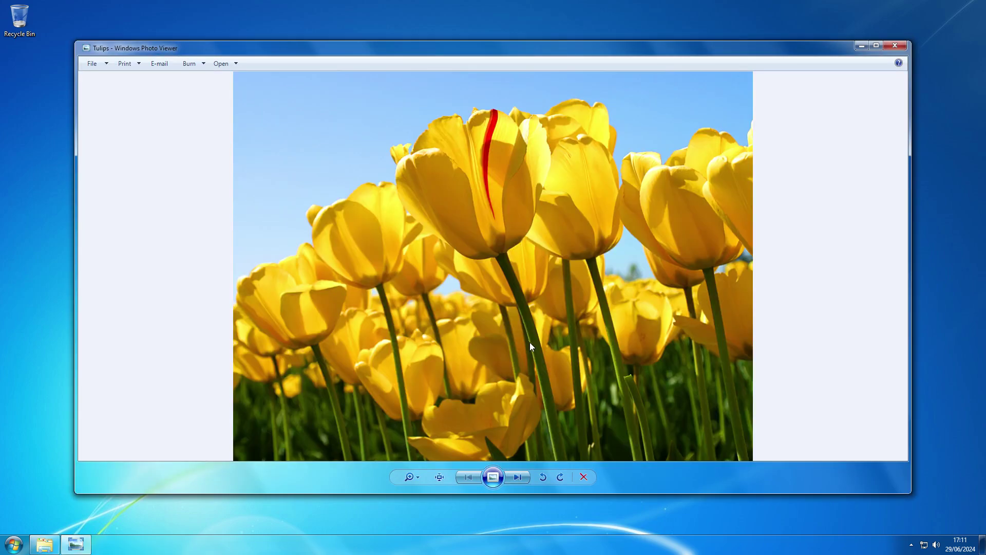
# Browse backward through the sample pictures until Tulips is shown again, and close Windows Photo Viewer and the Pictures library.
pyautogui.click(473, 476)
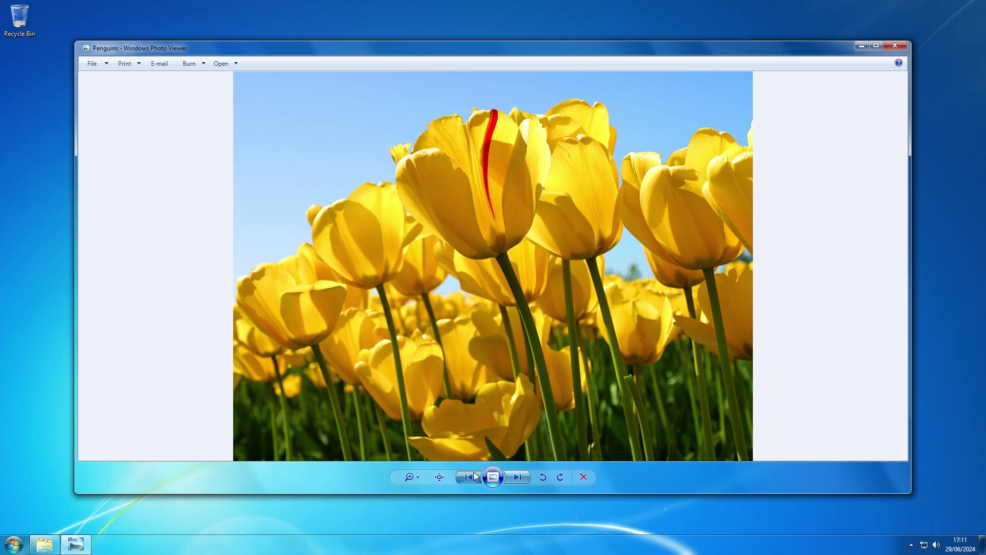
pyautogui.click(474, 477)
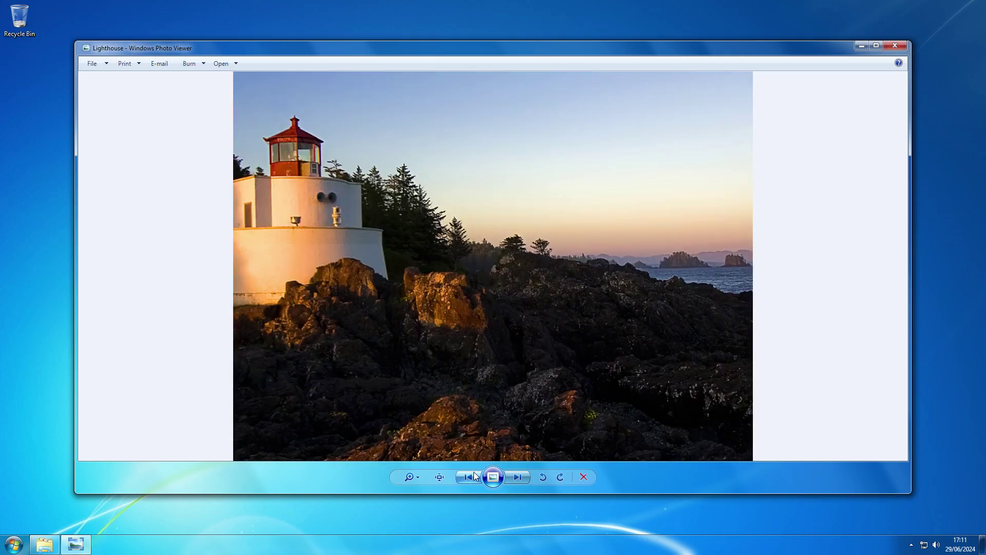
pyautogui.click(473, 476)
pyautogui.click(473, 476)
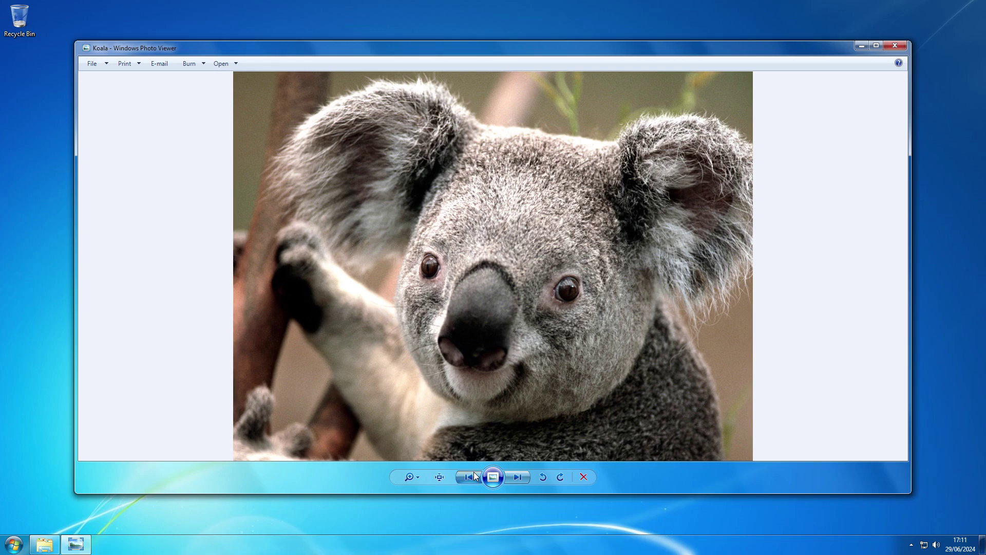
pyautogui.click(473, 476)
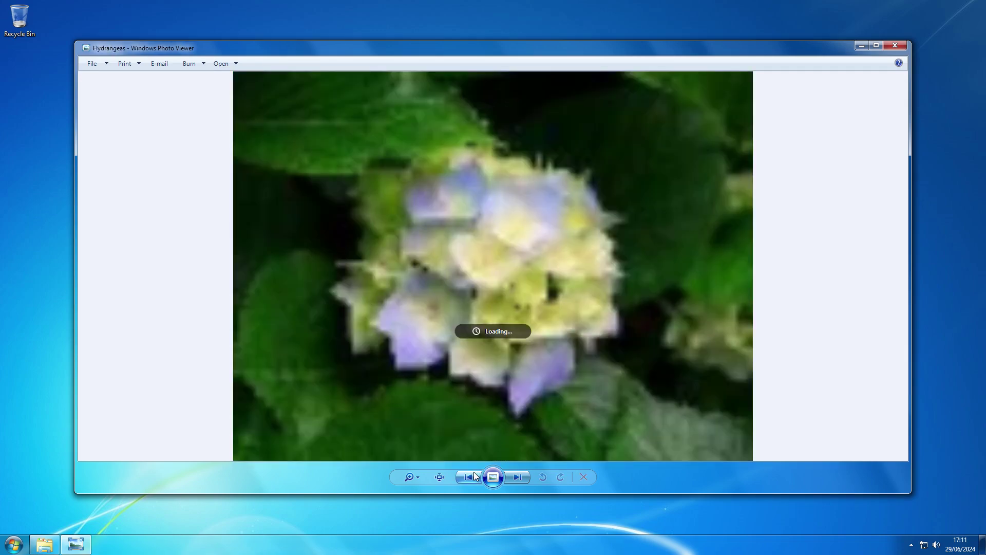
pyautogui.click(473, 476)
pyautogui.click(473, 477)
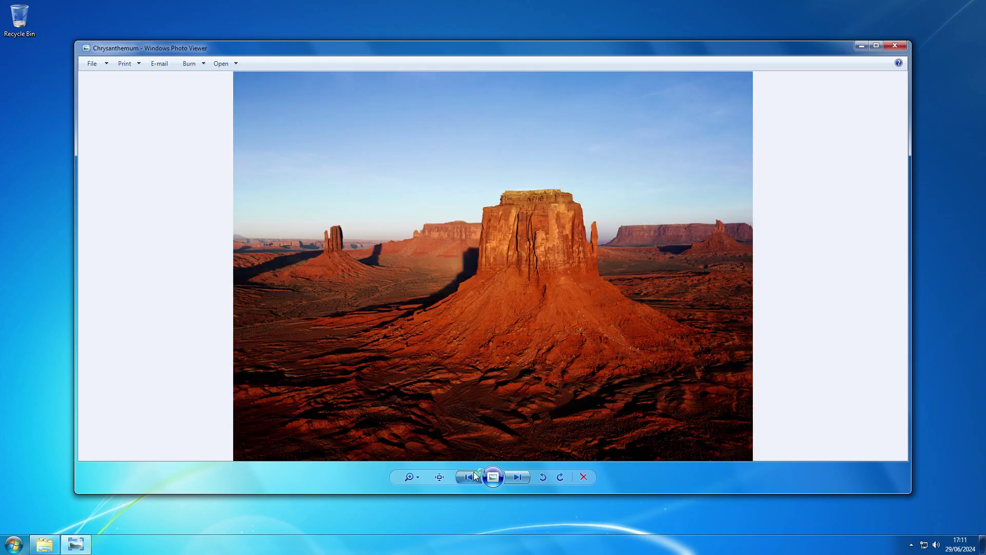
pyautogui.click(473, 476)
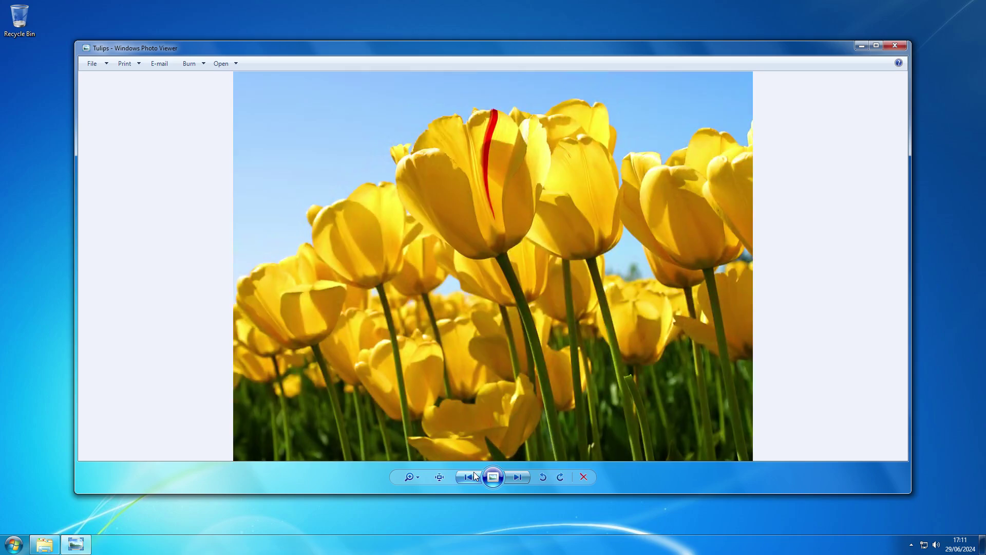
pyautogui.click(894, 46)
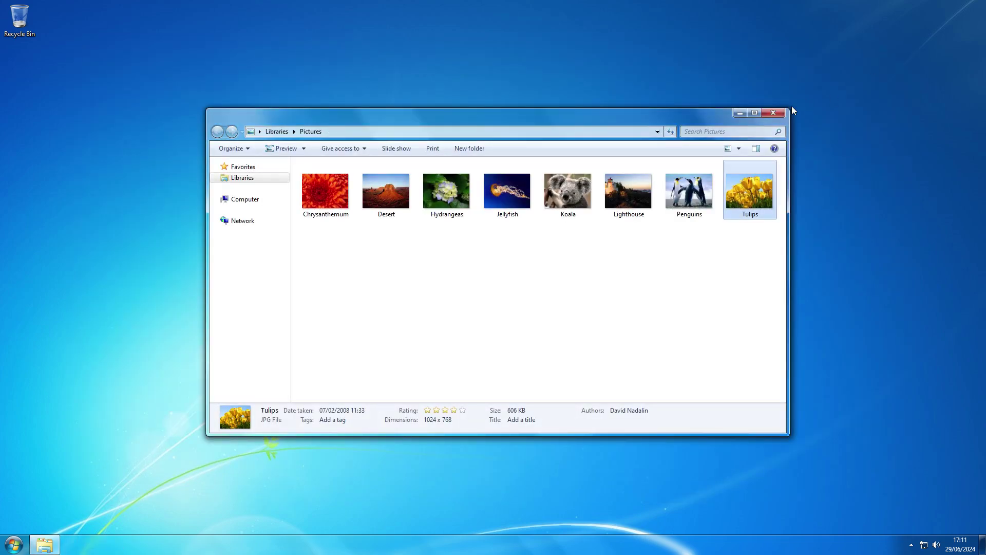
pyautogui.click(781, 114)
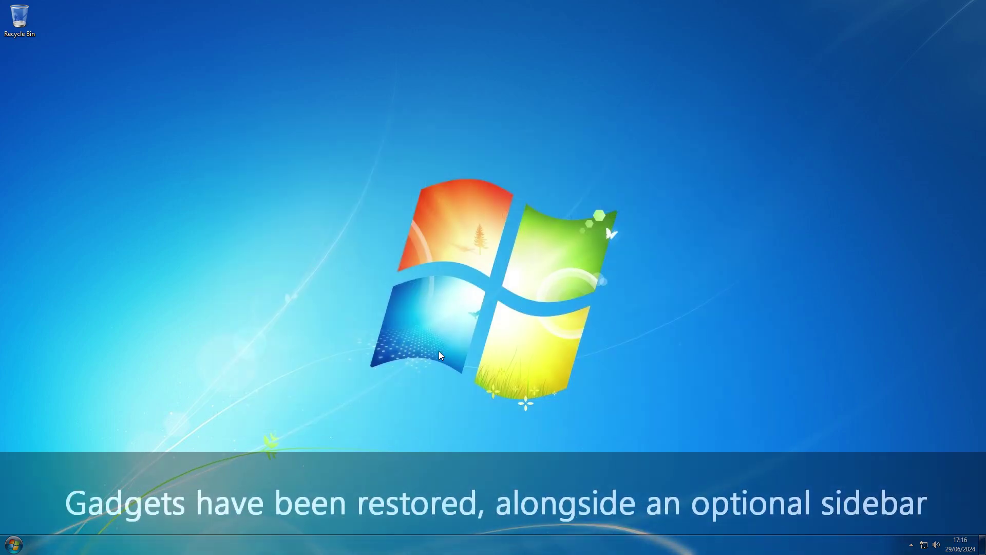
# Open the desktop gadget gallery and add the 7 Sidebar, with the Clock gadget placed at its upper end.
pyautogui.rightClick(439, 355)
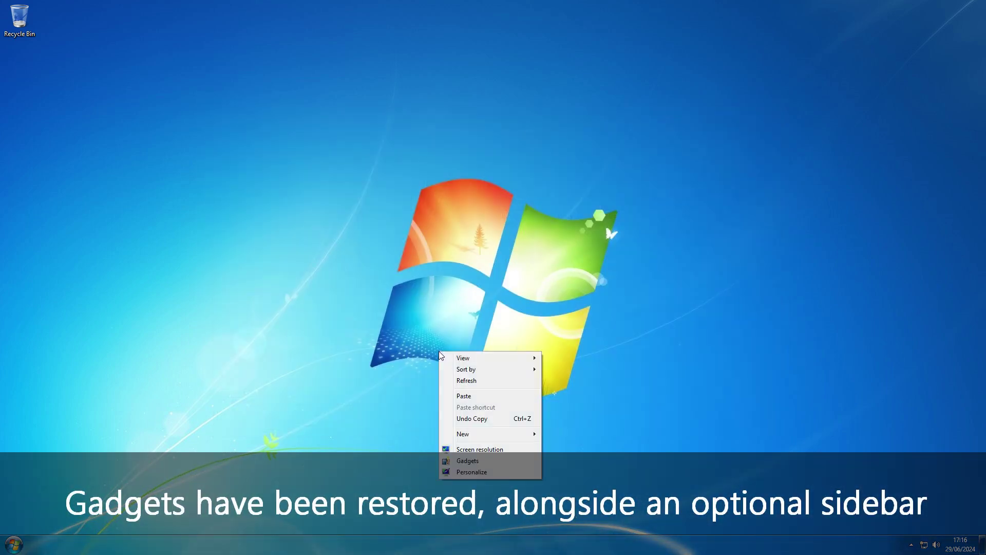
pyautogui.click(473, 463)
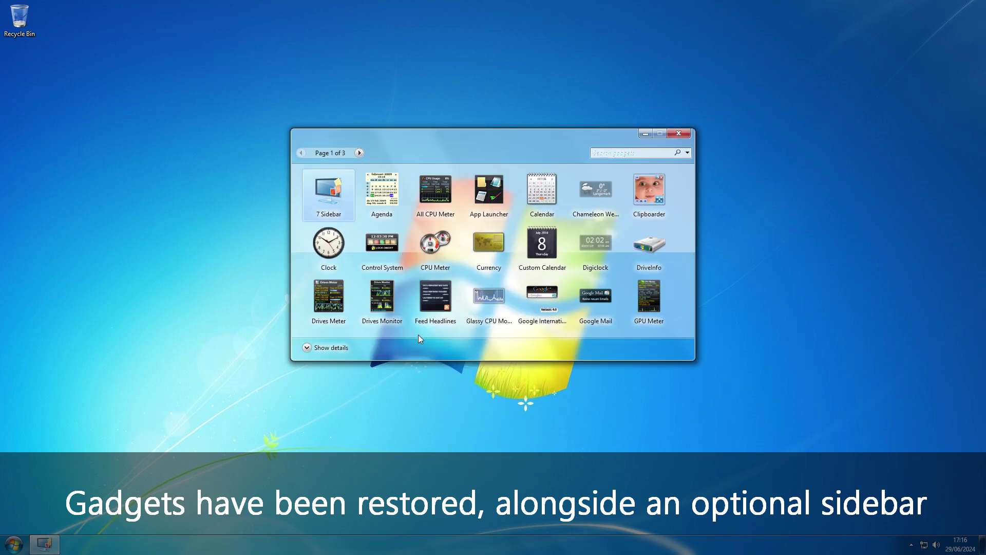
pyautogui.moveTo(324, 203); pyautogui.dragTo(938, 295)
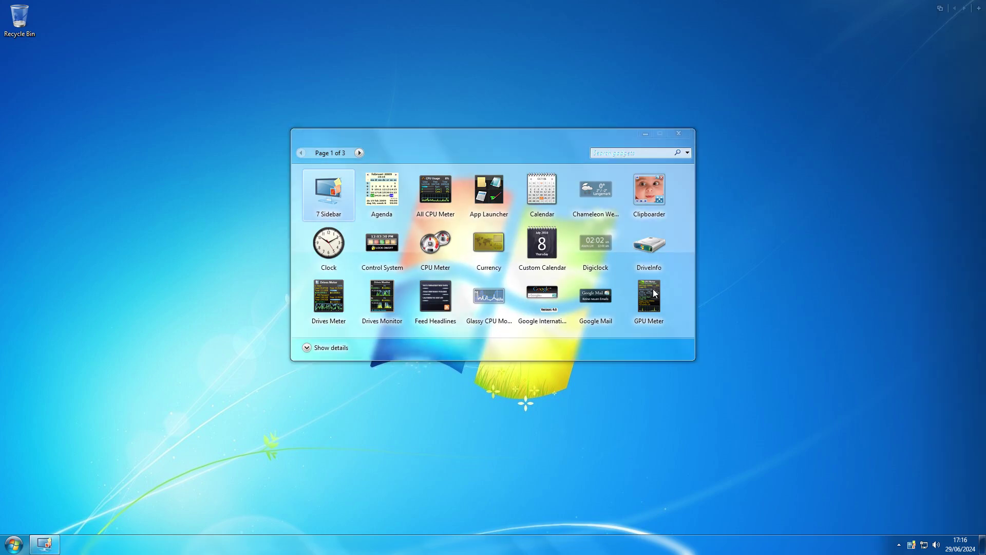
pyautogui.click(329, 246)
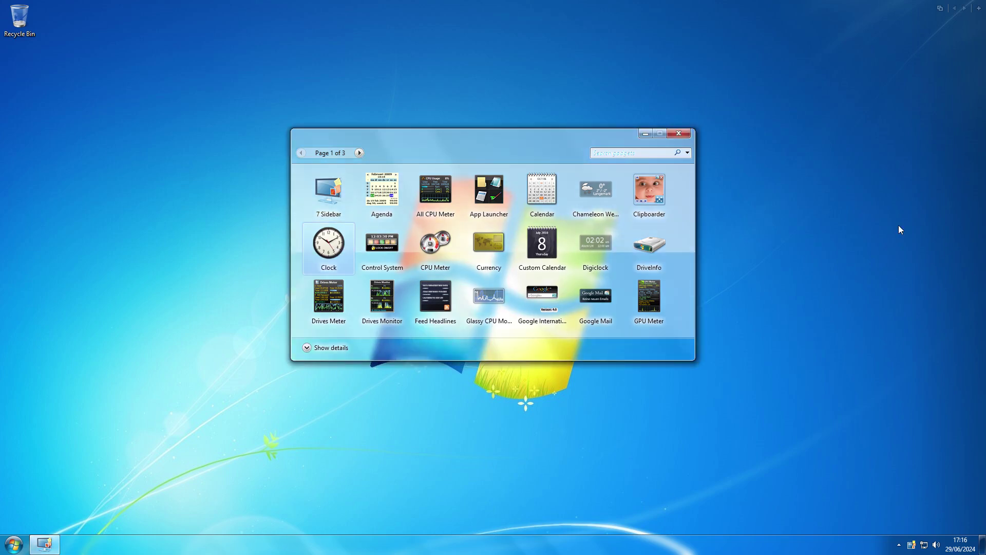
pyautogui.moveTo(899, 230); pyautogui.dragTo(957, 232)
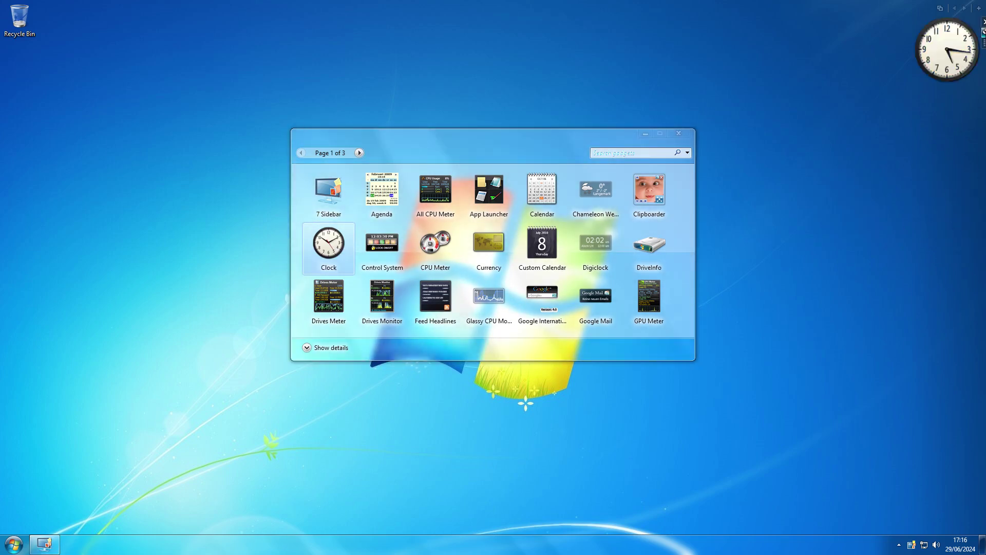
# Set the Clock gadget to face 3 of 8, the black dial with three subdials, and show the second hand.
pyautogui.click(984, 34)
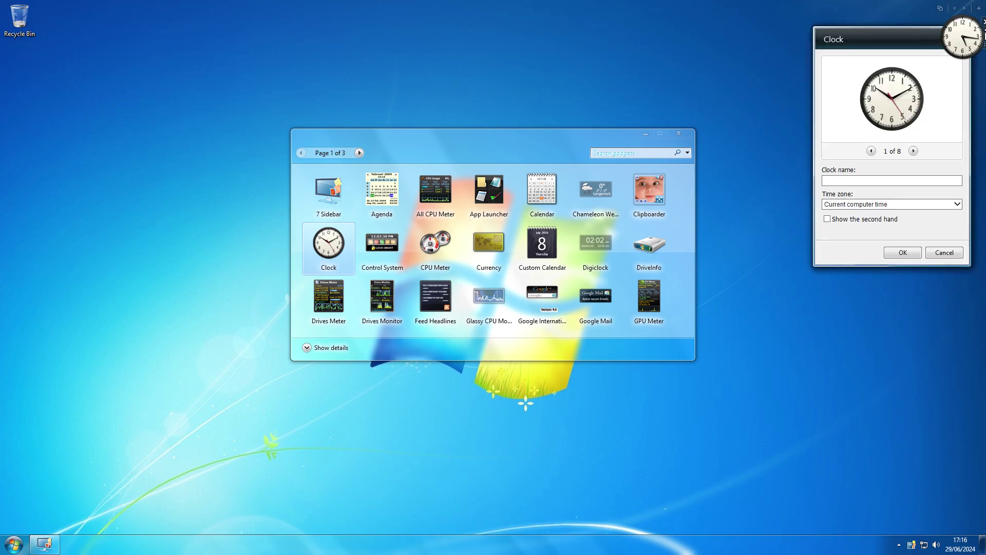
pyautogui.click(914, 151)
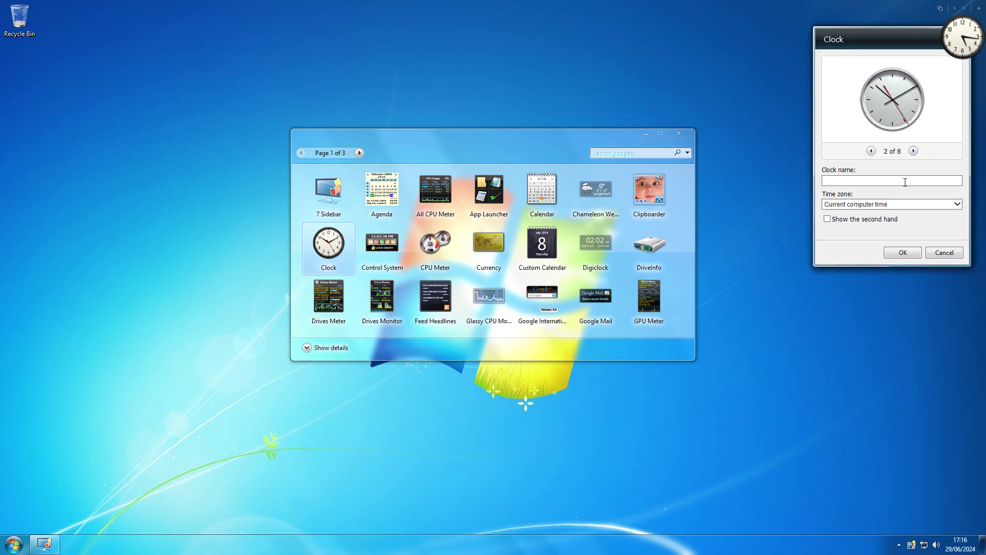
pyautogui.click(913, 151)
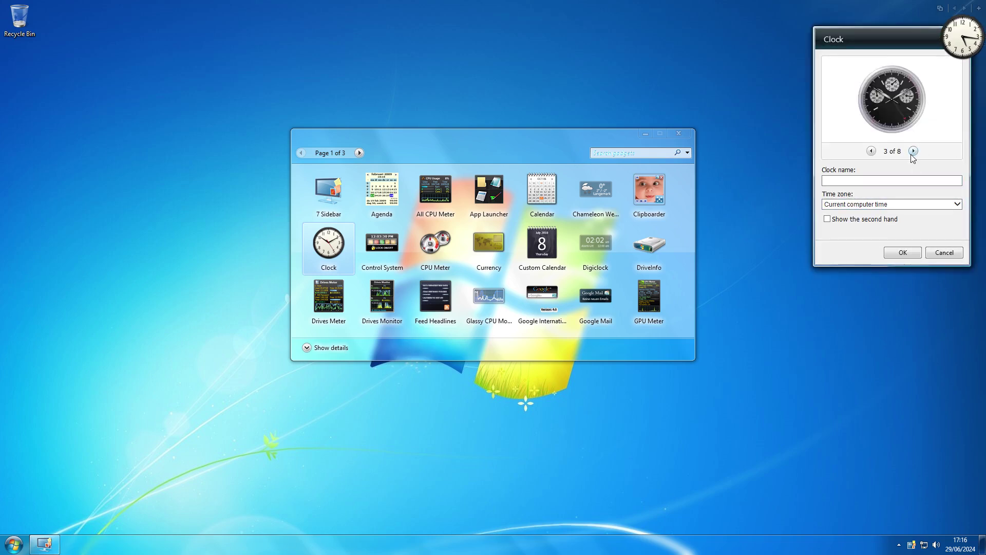
pyautogui.click(913, 151)
pyautogui.click(871, 151)
pyautogui.click(877, 220)
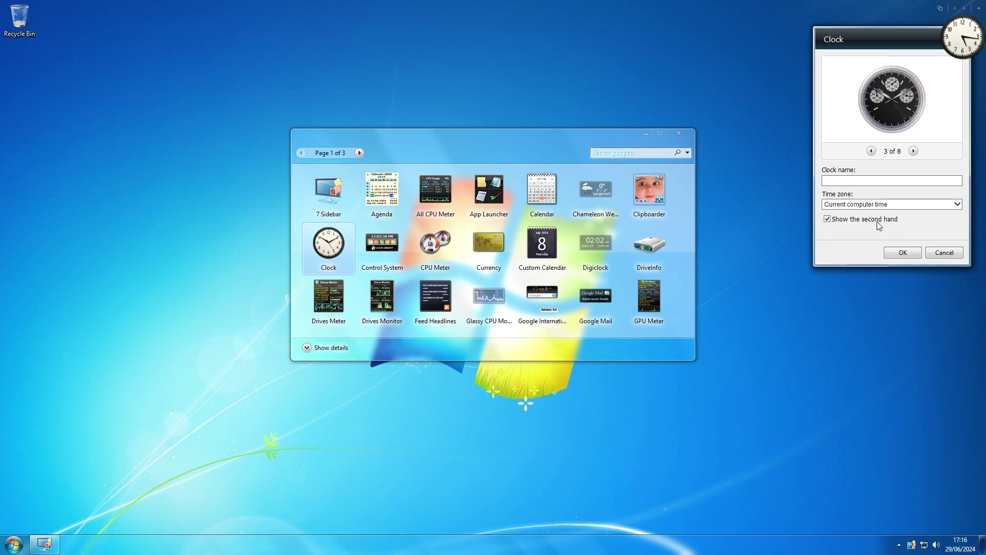
pyautogui.click(903, 253)
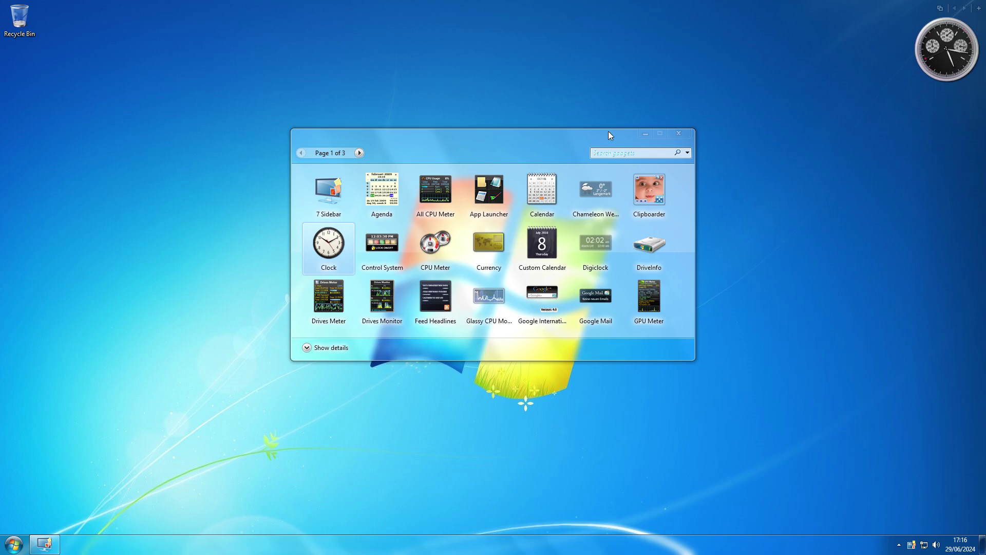
# Search the gadgets for "le", add Calendar to the sidebar below the Clock, and enlarge it to show both month and day.
pyautogui.click(623, 153)
pyautogui.write('le')
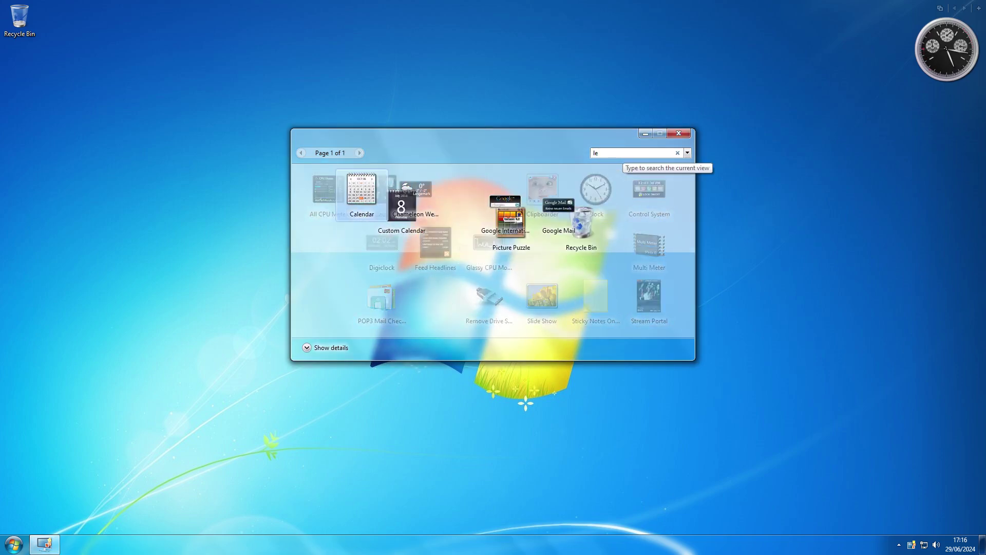
pyautogui.click(708, 195)
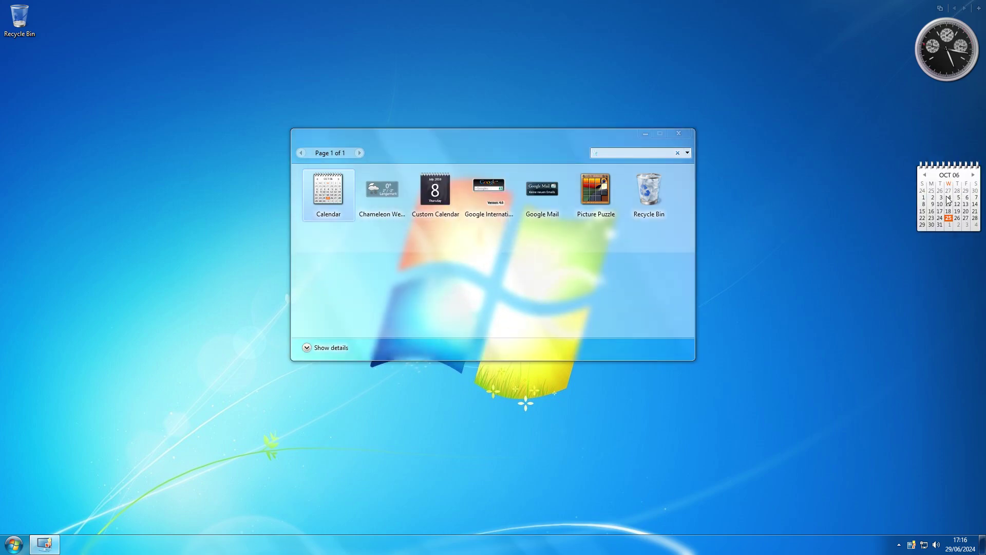
pyautogui.click(948, 175)
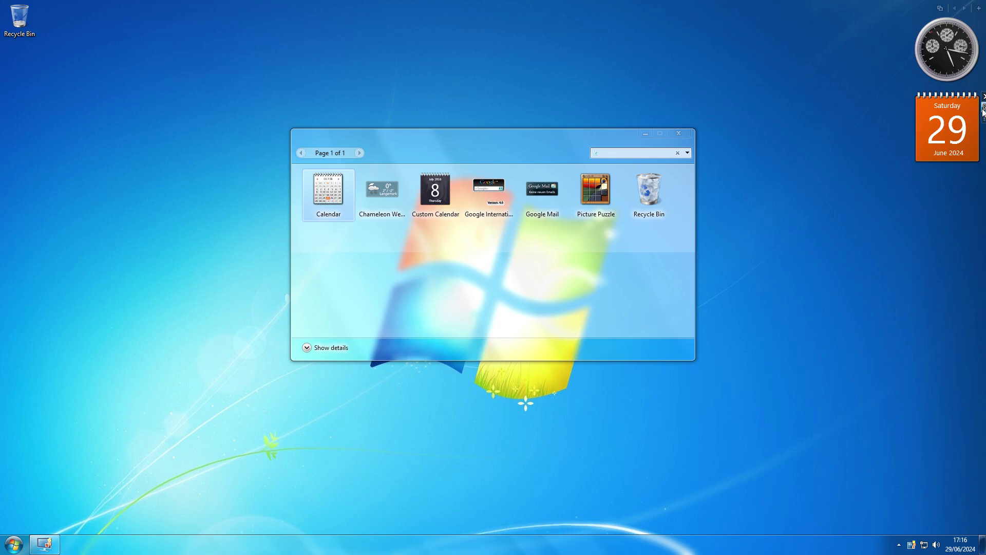
pyautogui.click(983, 109)
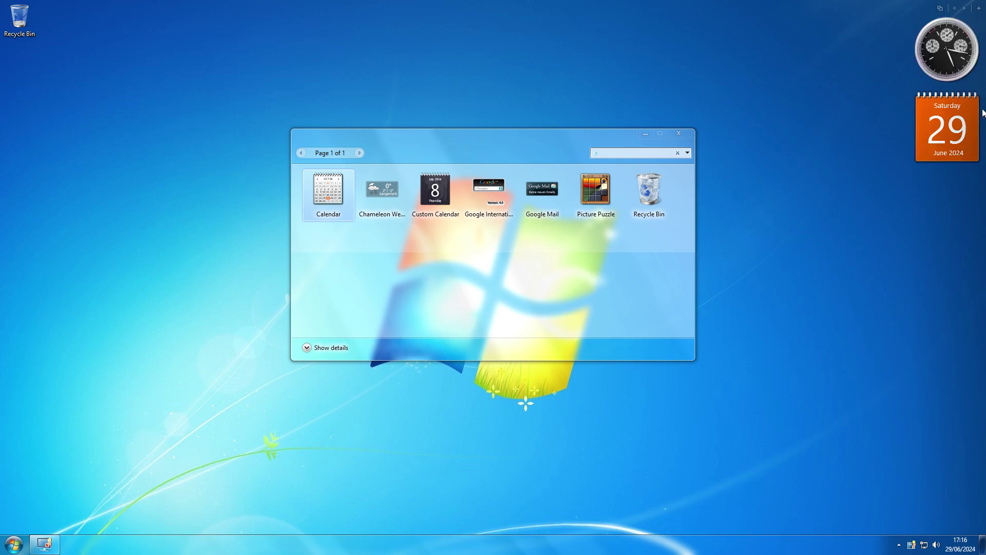
# Search the gadgets for "s" and add System Monitor II to the sidebar below the Calendar.
pyautogui.click(636, 153)
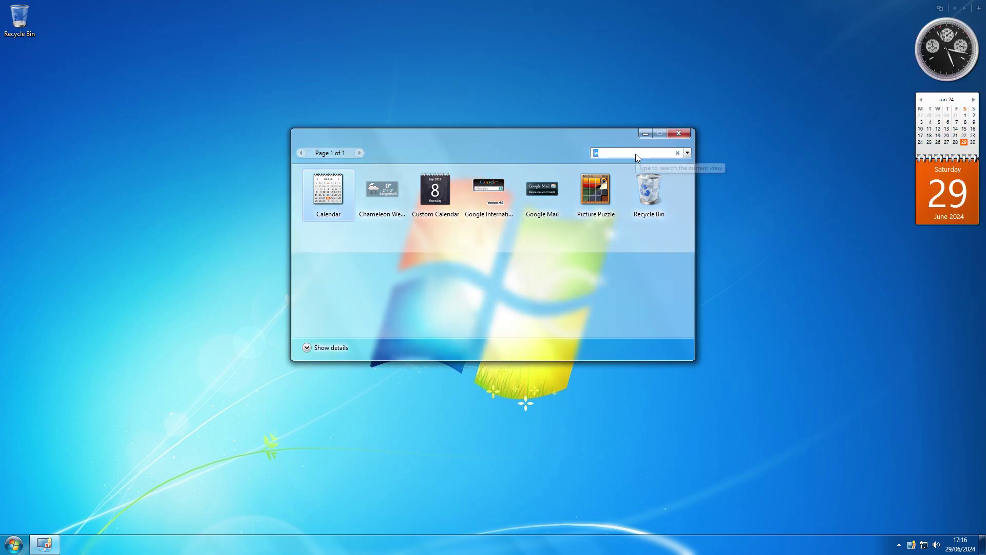
pyautogui.write('s')
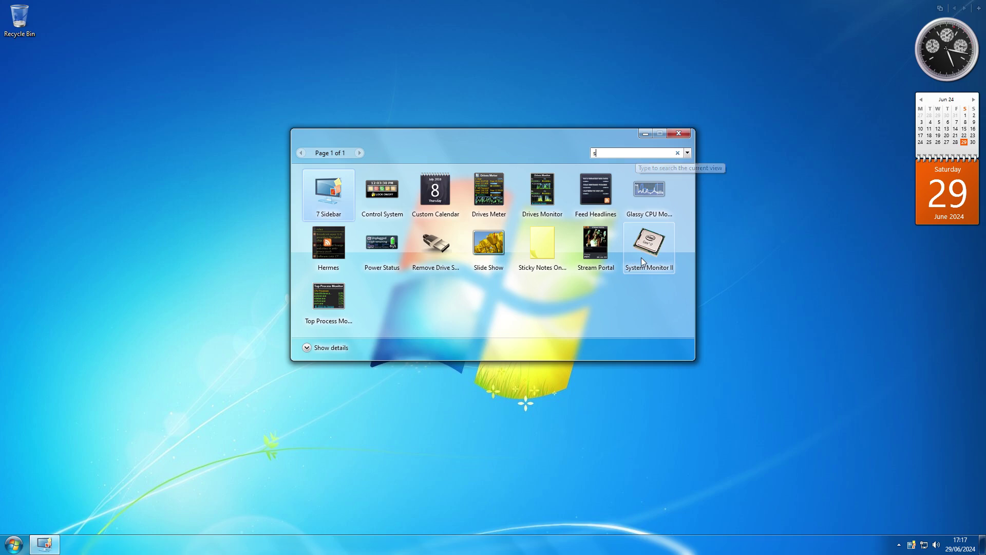
pyautogui.moveTo(641, 258); pyautogui.dragTo(978, 331)
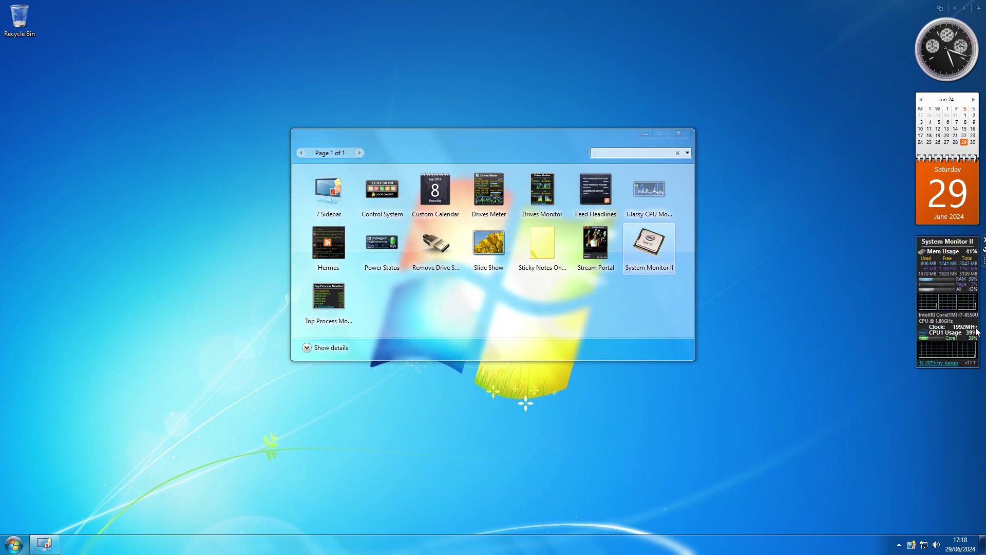
# Search the gadgets for "de", add Slide Show to the sidebar below System Monitor II, and close the gadget gallery.
pyautogui.click(633, 150)
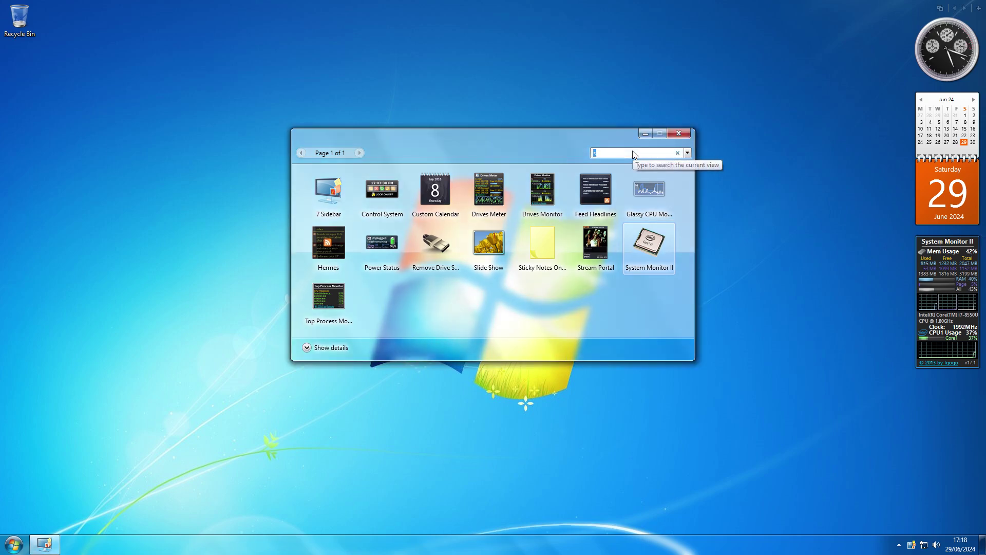
pyautogui.write('de')
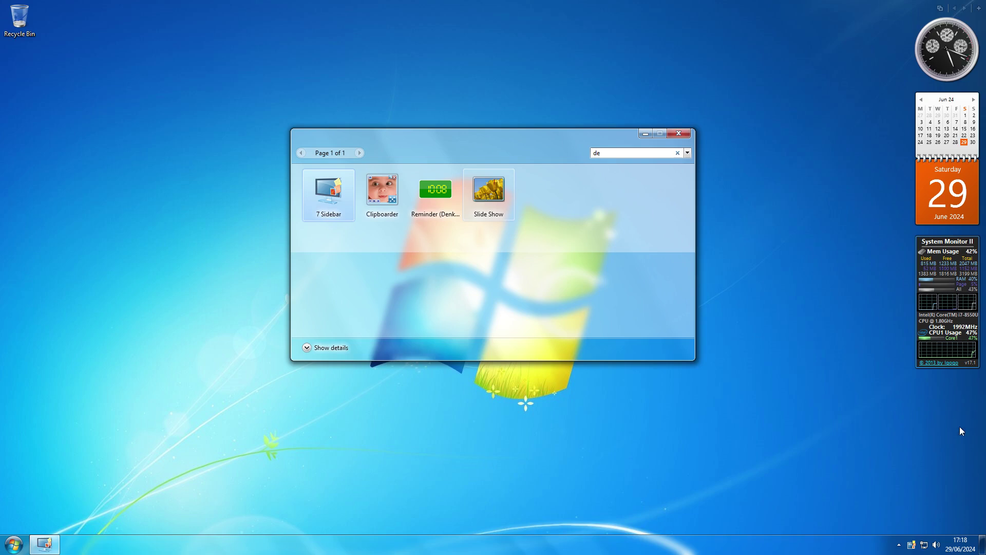
pyautogui.moveTo(954, 425); pyautogui.dragTo(953, 424)
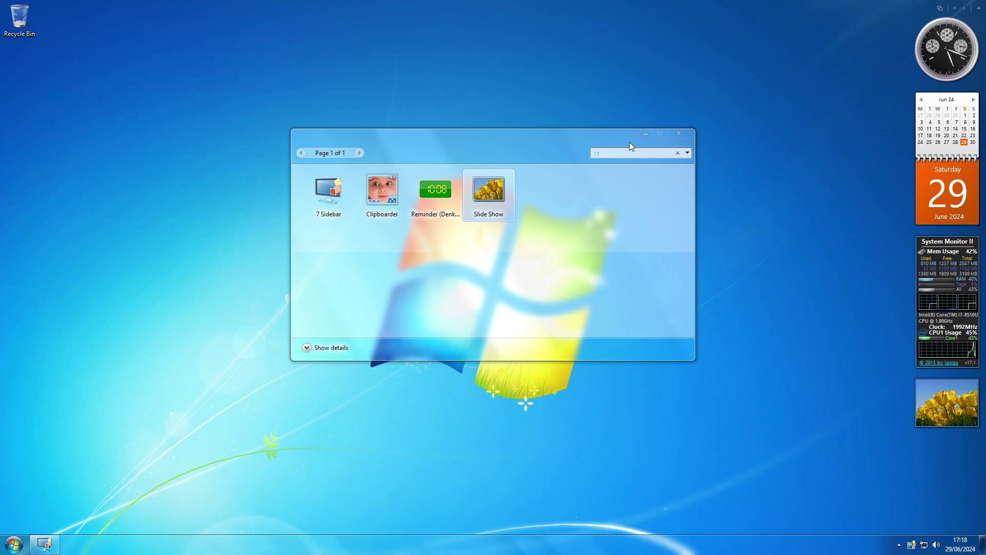
pyautogui.click(678, 135)
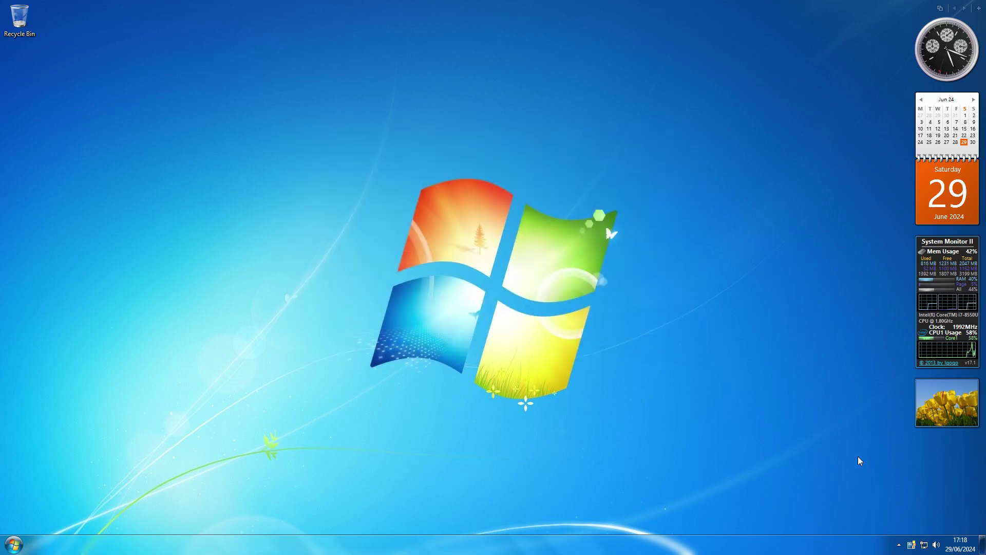
pyautogui.rightClick(950, 466)
pyautogui.click(944, 454)
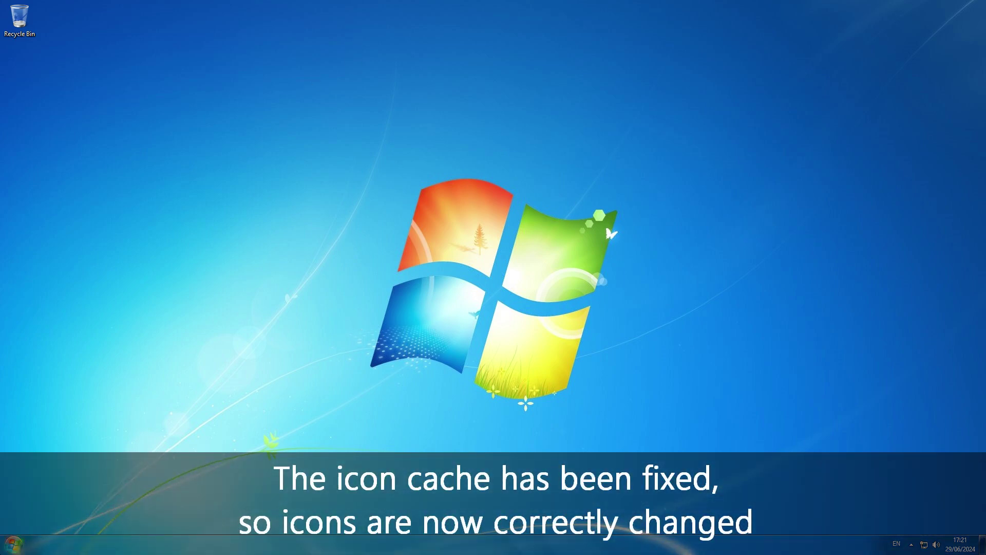
# Open Computer, examine the icons in its list of top-level locations, and go to the Desktop folder.
pyautogui.click(13, 544)
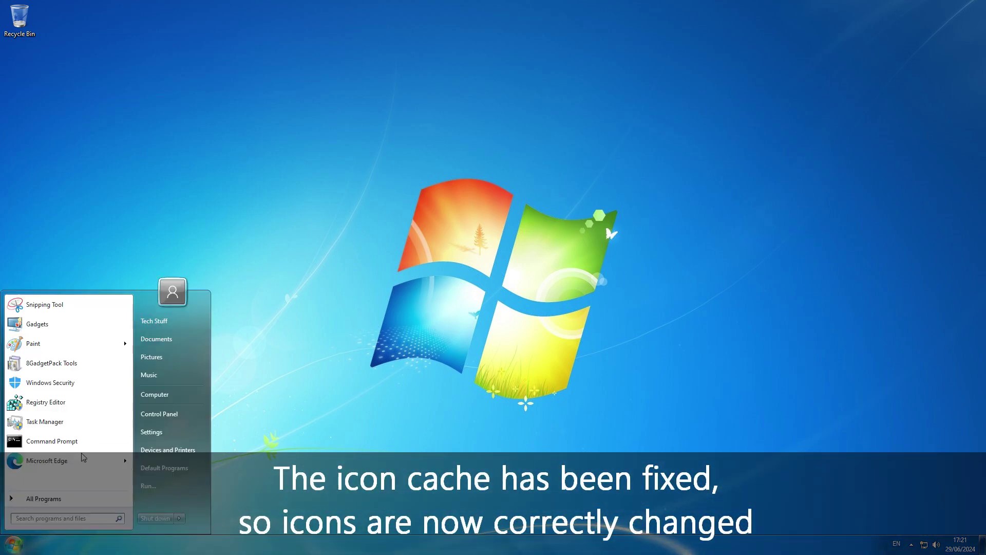
pyautogui.click(167, 398)
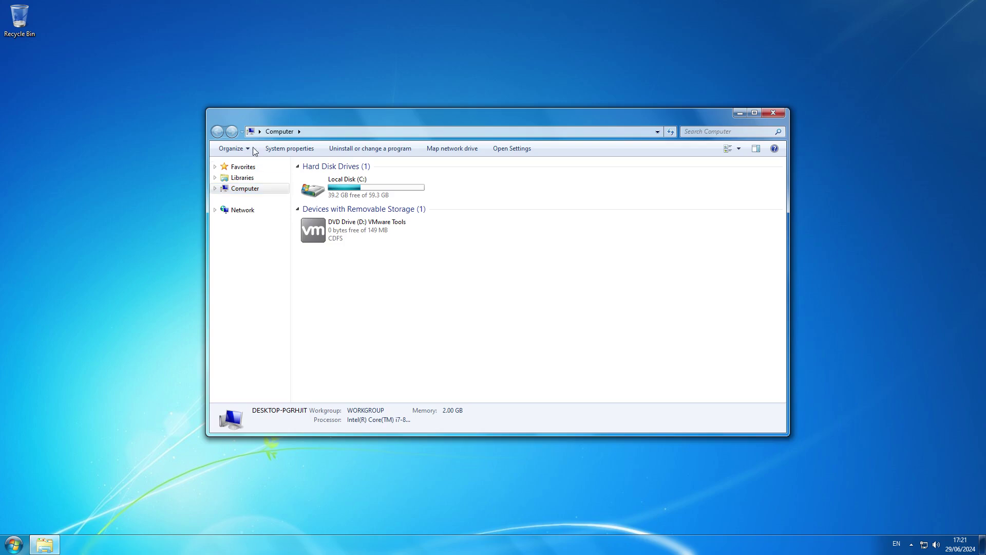
pyautogui.click(260, 132)
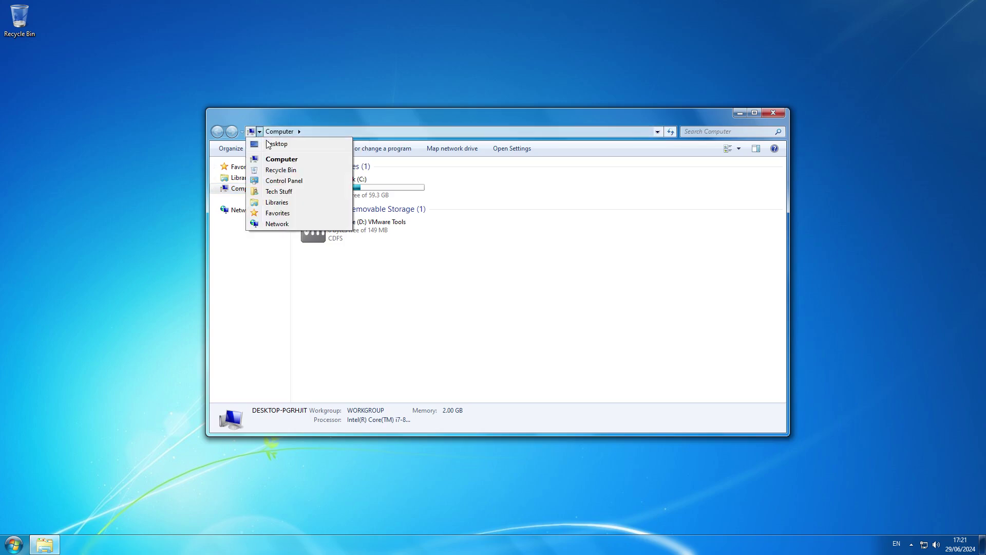
pyautogui.click(260, 132)
pyautogui.click(260, 132)
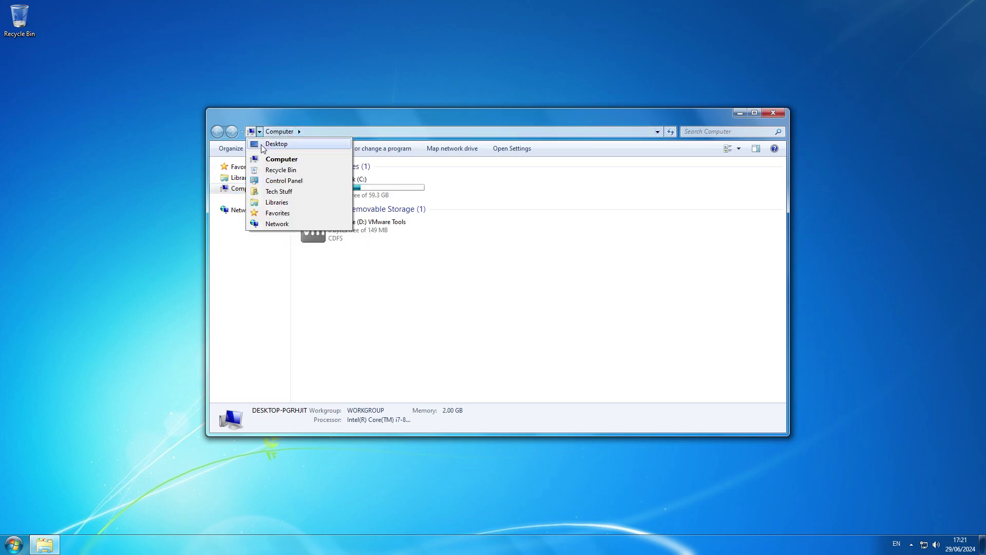
pyautogui.click(263, 149)
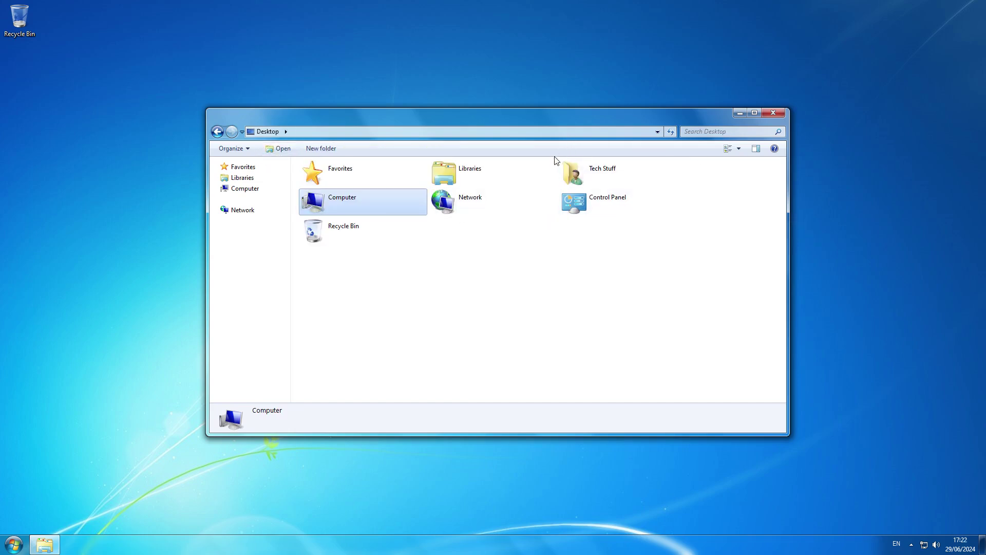
# Open Libraries to examine the icons of its library folders, and close the Explorer window.
pyautogui.doubleClick(467, 174)
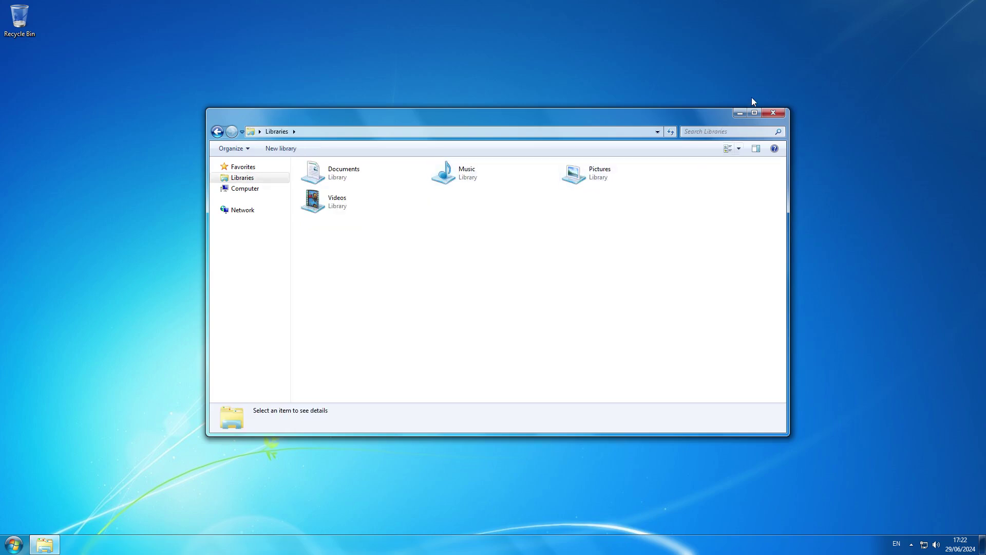
pyautogui.click(781, 114)
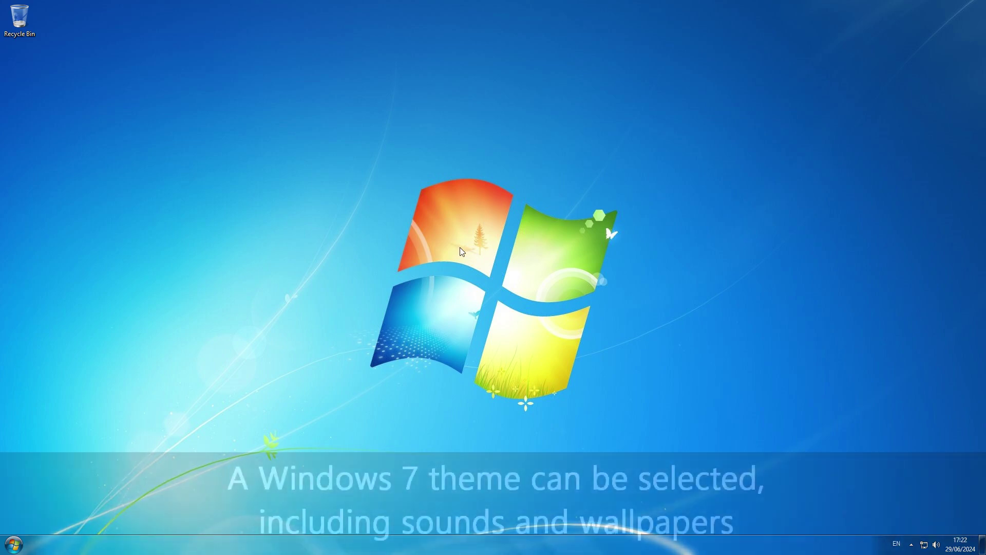
# Open the desktop's Personalization settings and apply the Architecture, Characters and Windows 7 themes in turn.
pyautogui.rightClick(460, 248)
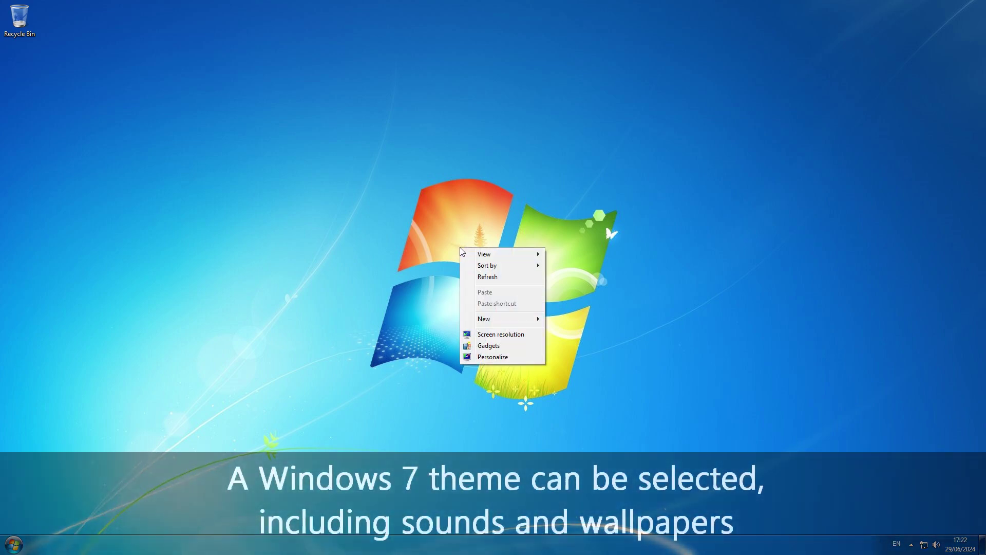
pyautogui.click(492, 357)
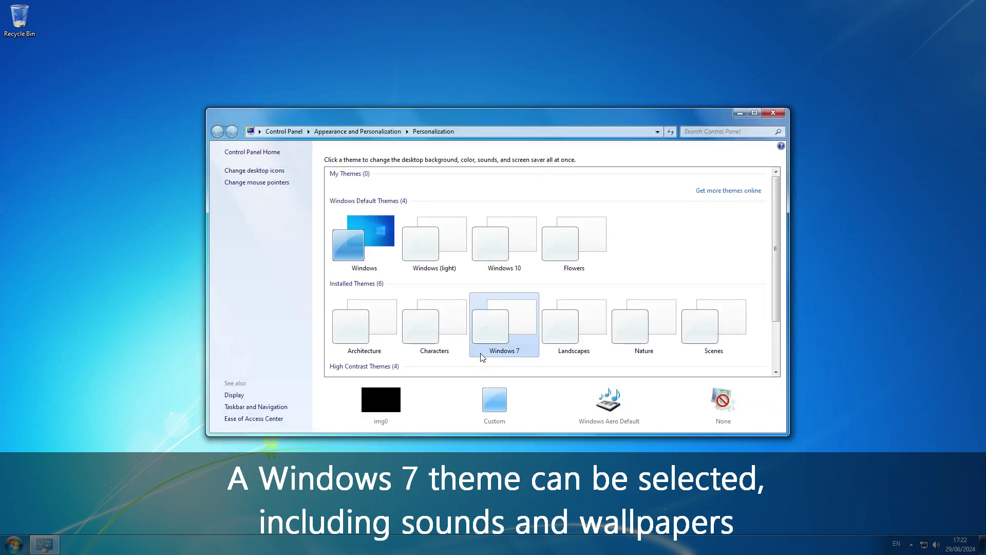
pyautogui.click(348, 308)
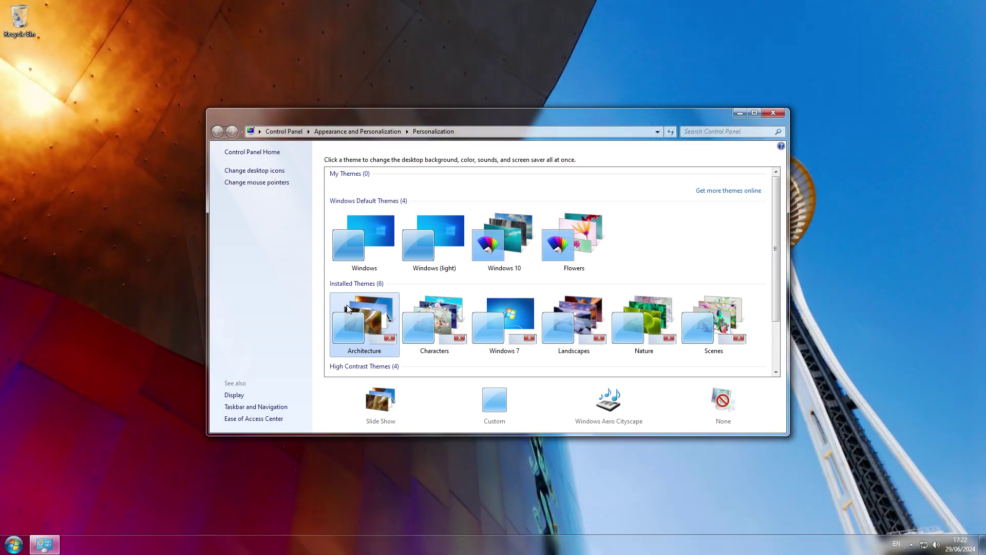
pyautogui.click(424, 323)
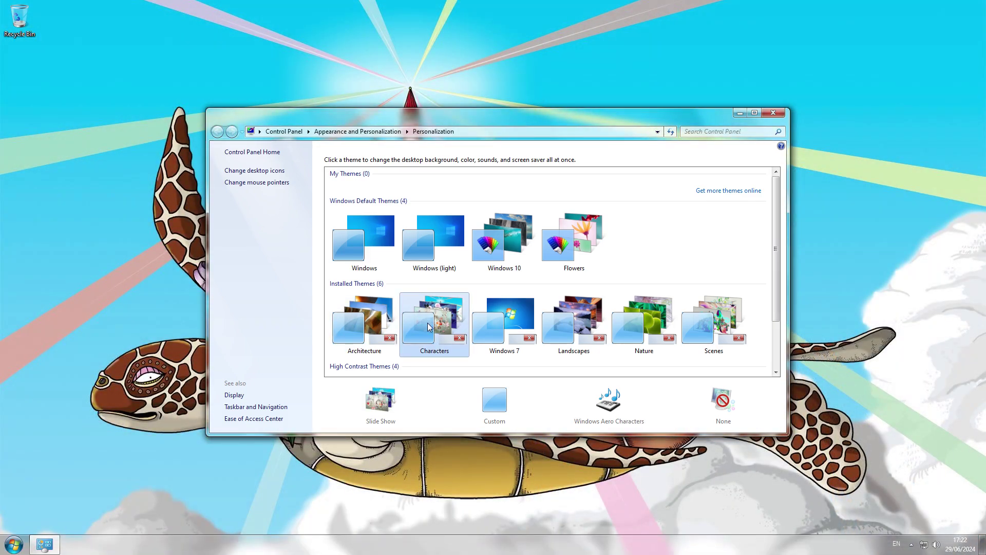
pyautogui.click(483, 333)
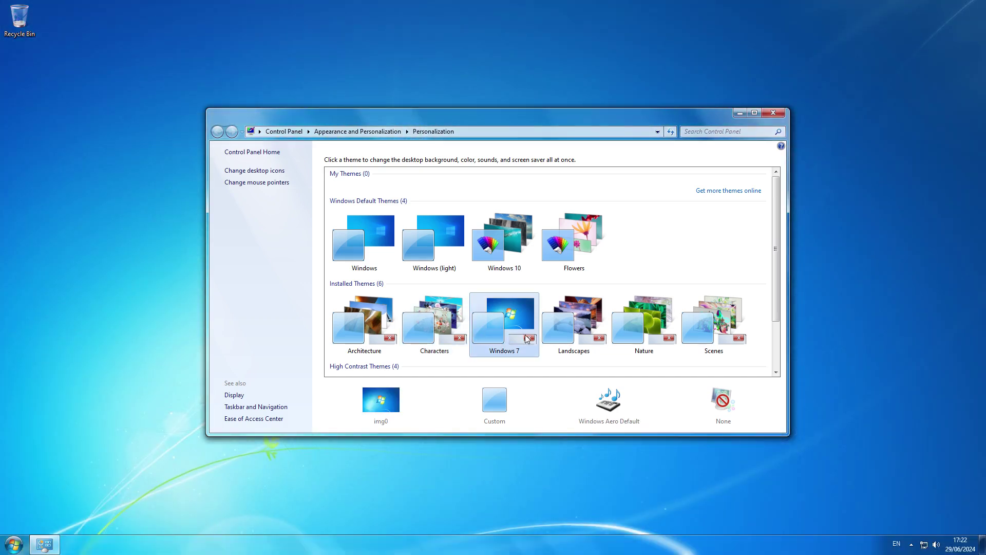
# Apply the Landscapes, Nature and Scenes themes in turn, and switch back to the Windows 7 theme.
pyautogui.click(576, 345)
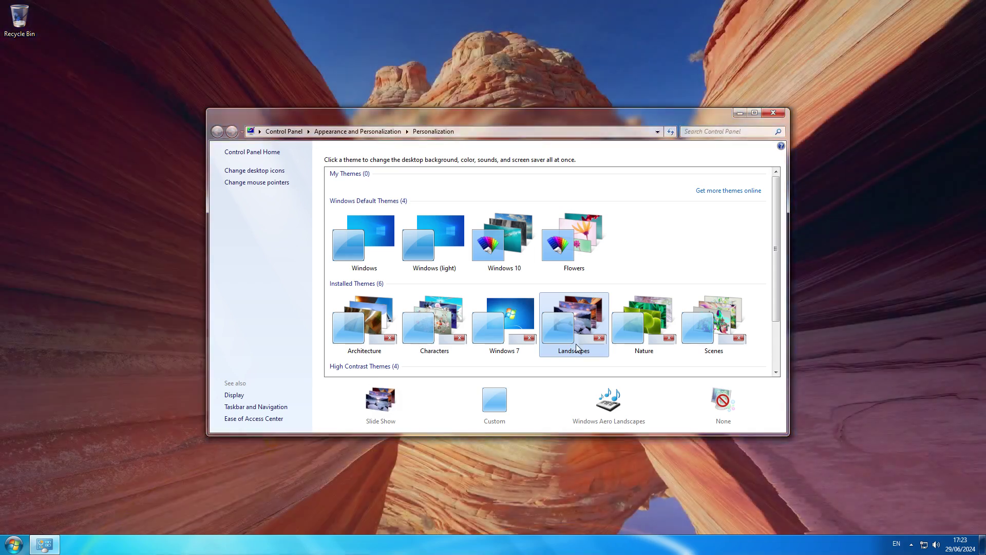
pyautogui.click(622, 335)
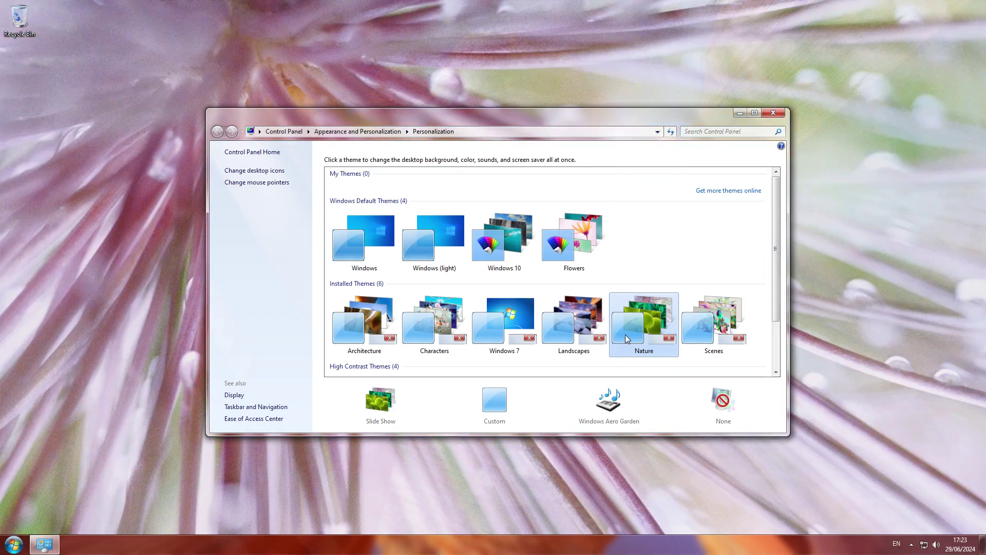
pyautogui.click(719, 332)
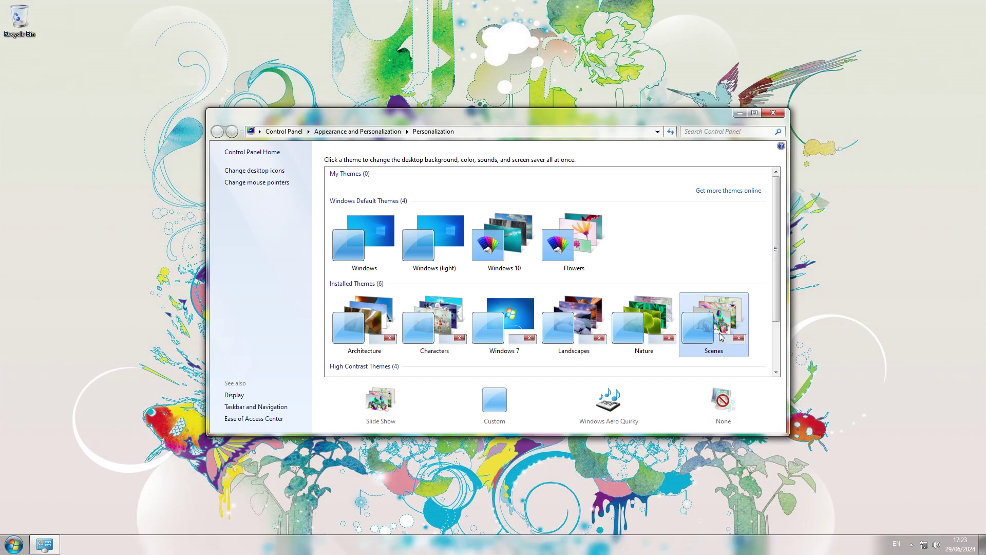
pyautogui.click(499, 308)
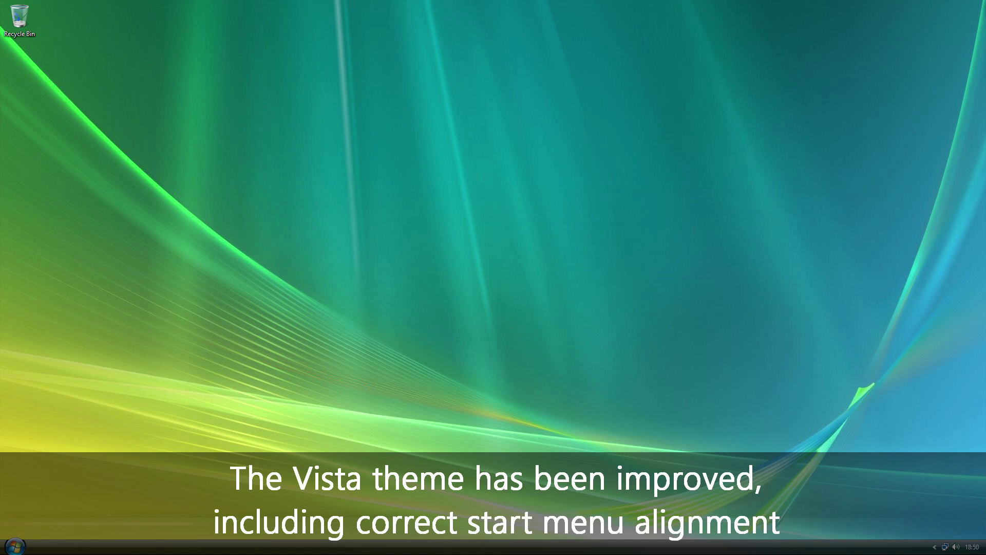
# On the Vista-themed desktop, open Computer, expand the Folders list, shorten it below the Favorite Links, collapse it, and close the window.
pyautogui.click(15, 546)
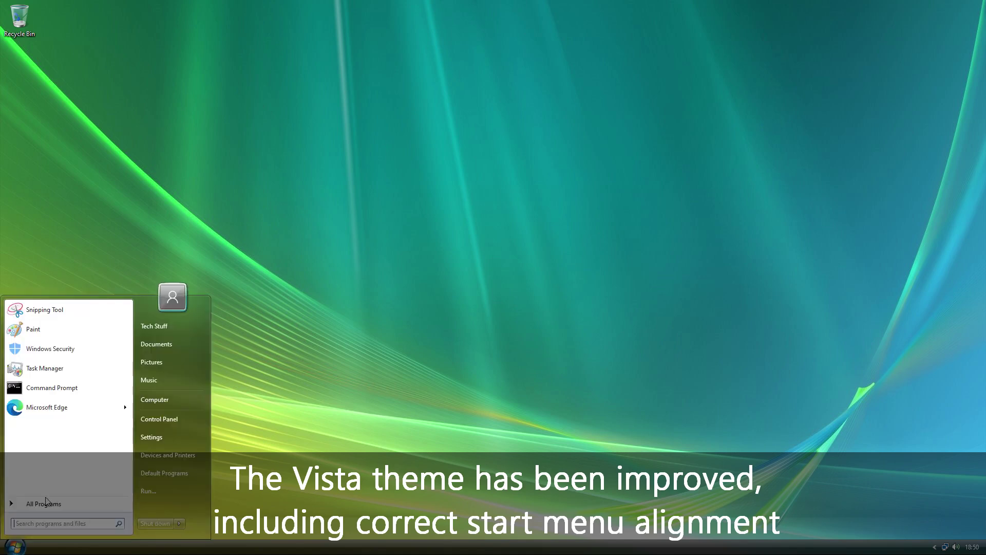
pyautogui.click(176, 401)
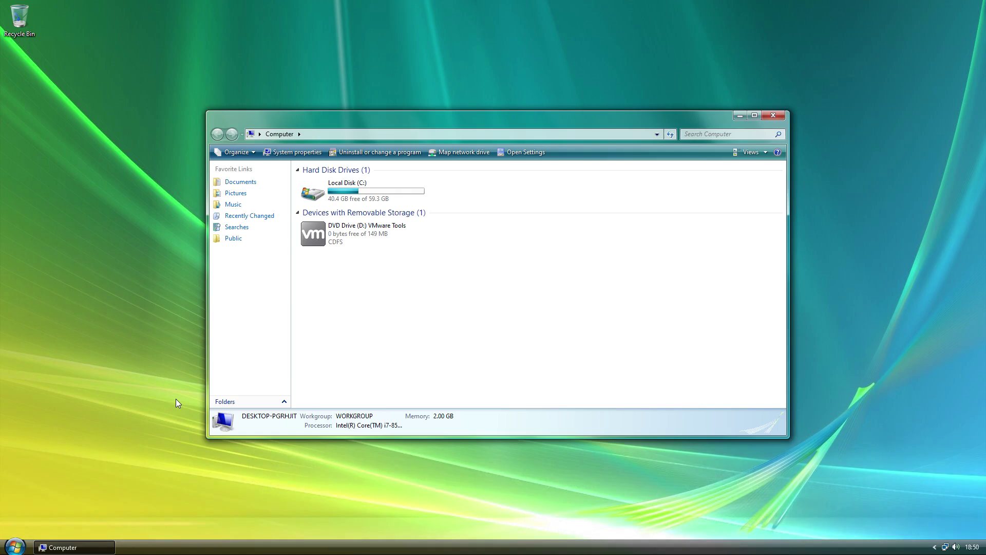
pyautogui.click(236, 405)
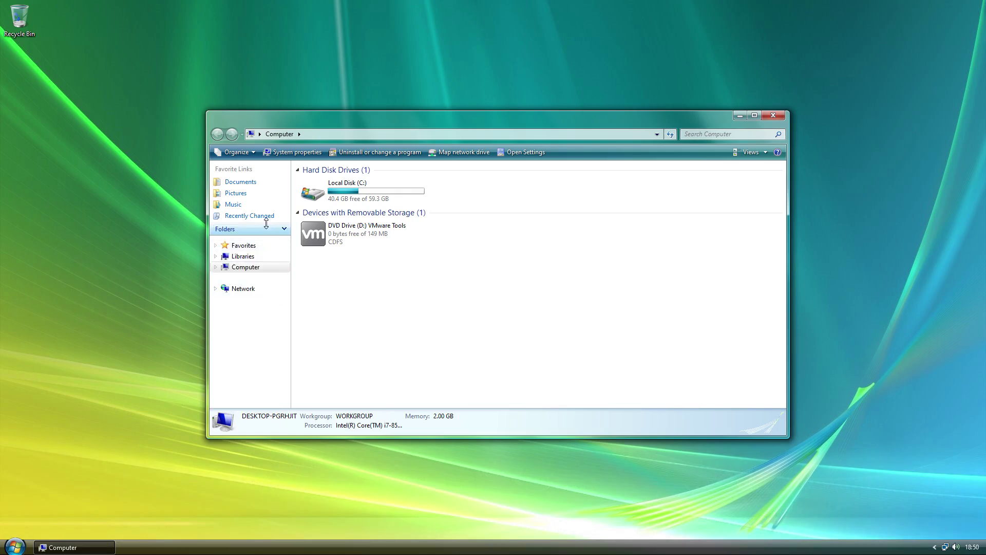
pyautogui.moveTo(266, 223); pyautogui.dragTo(268, 296)
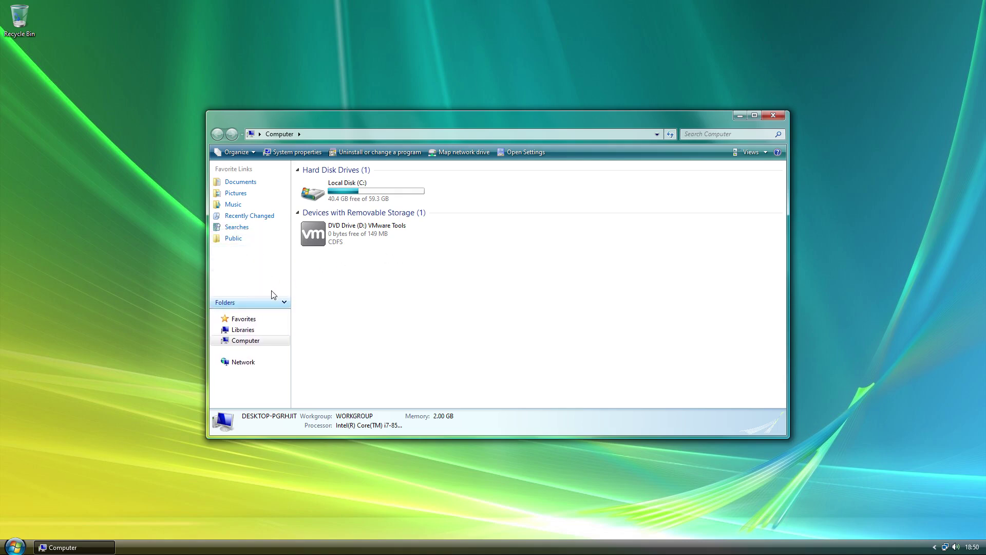
pyautogui.click(283, 303)
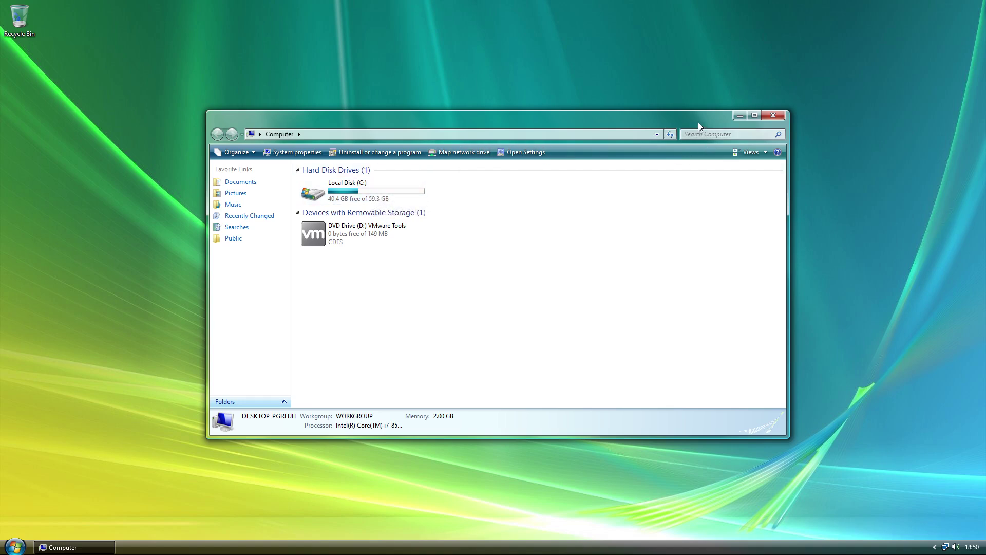
pyautogui.moveTo(698, 124); pyautogui.dragTo(706, 132)
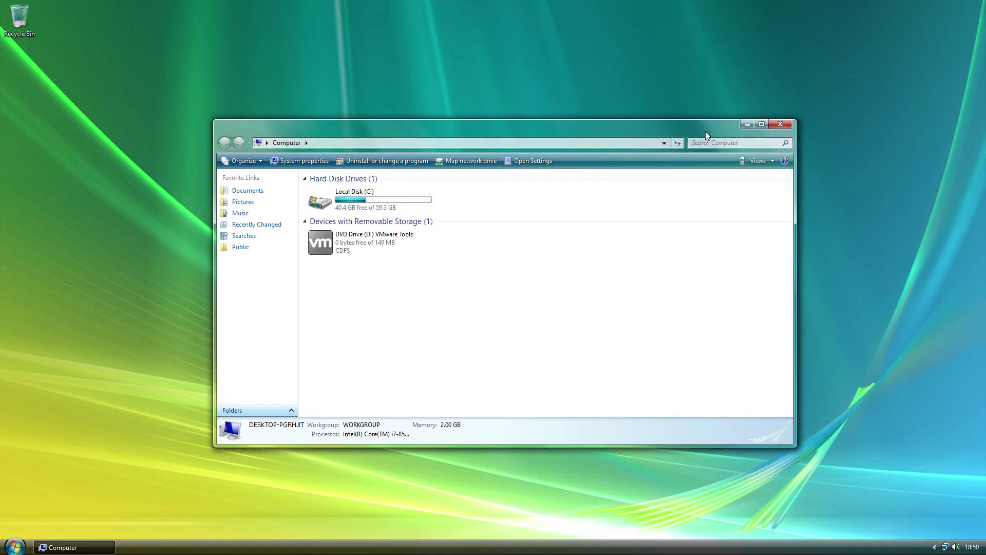
pyautogui.click(788, 126)
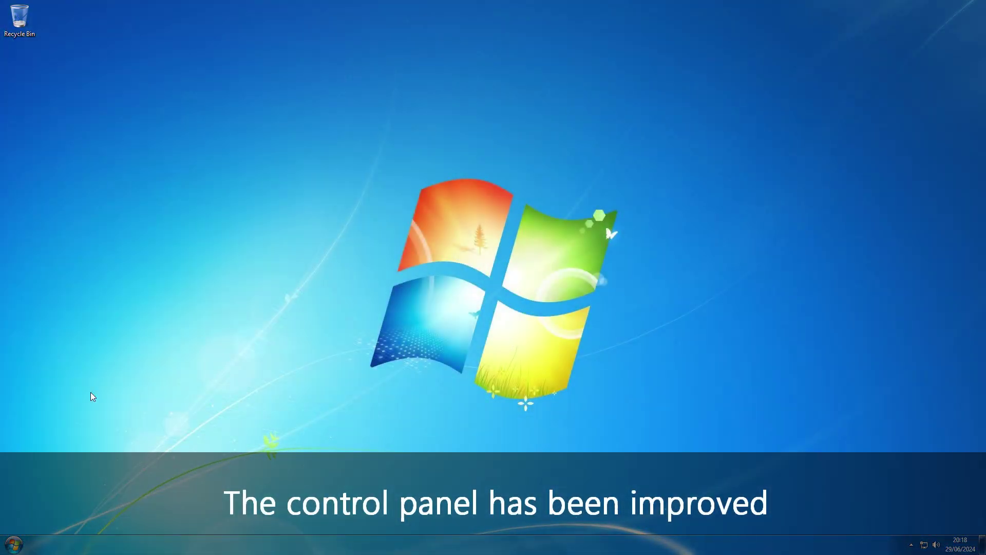
# Open Control Panel, examine its category pages from System and Security through Ease of Access, and close it.
pyautogui.click(14, 545)
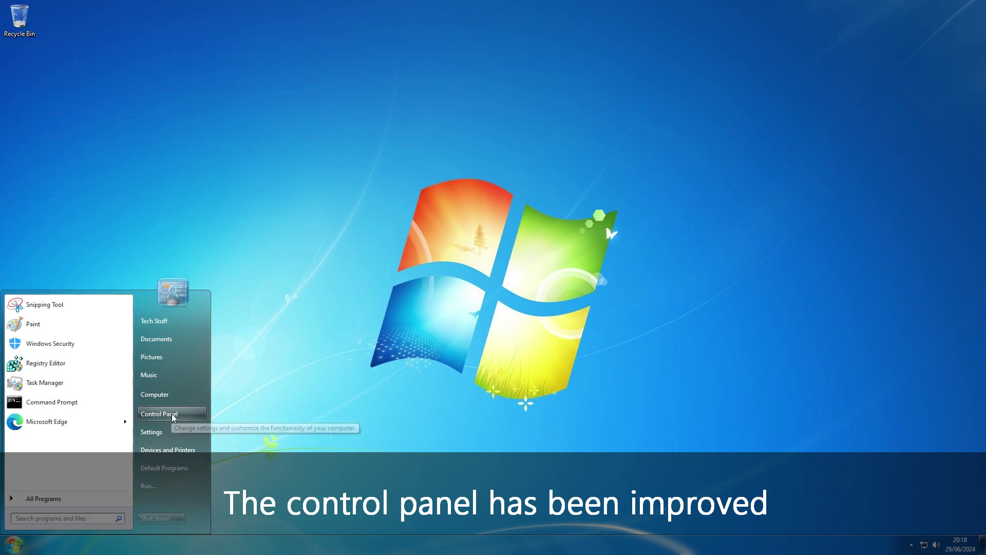
pyautogui.click(172, 414)
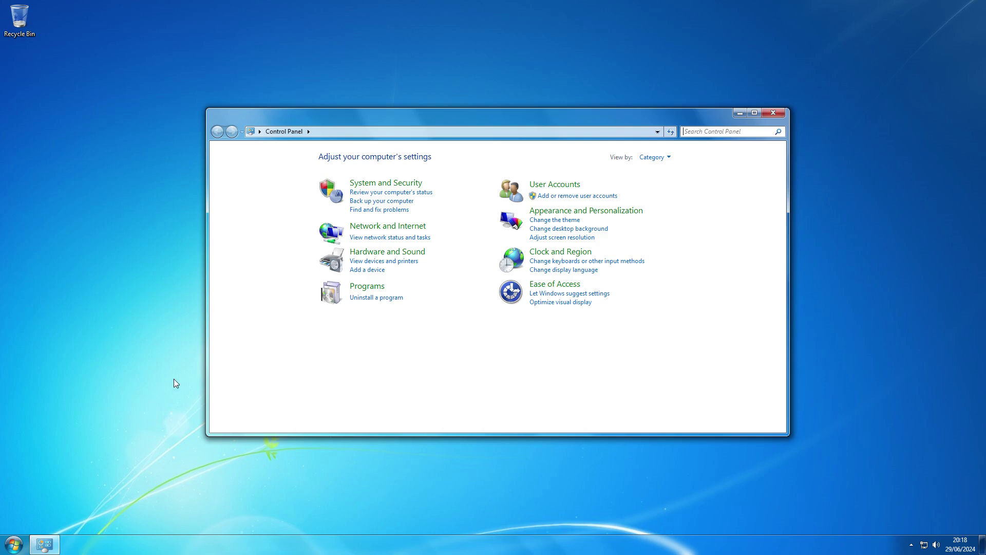
pyautogui.click(385, 184)
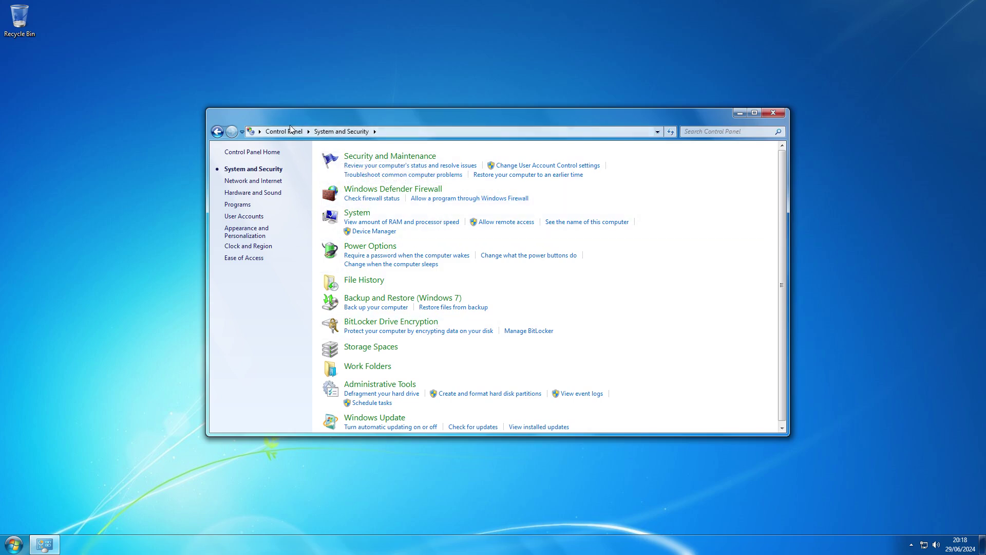
pyautogui.click(256, 183)
pyautogui.click(255, 193)
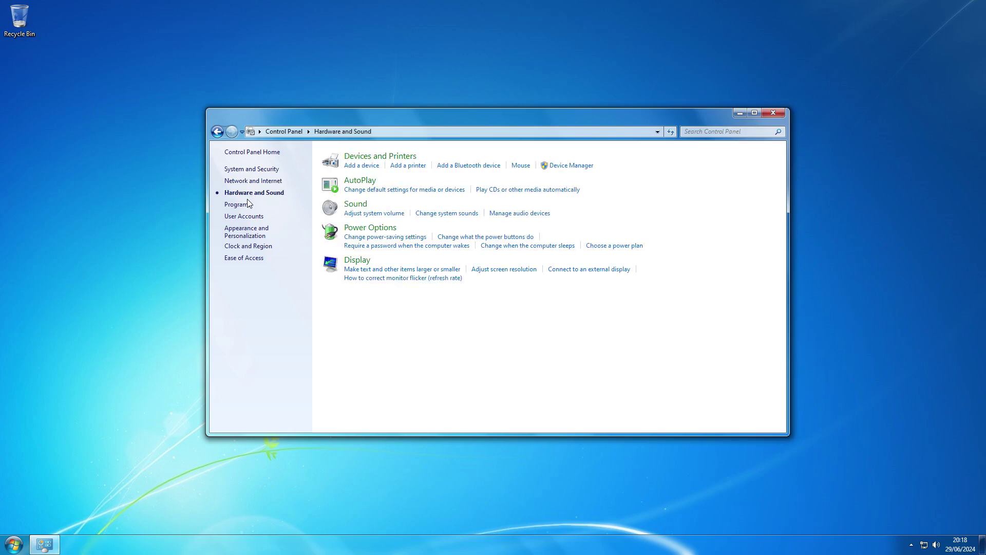
pyautogui.click(244, 206)
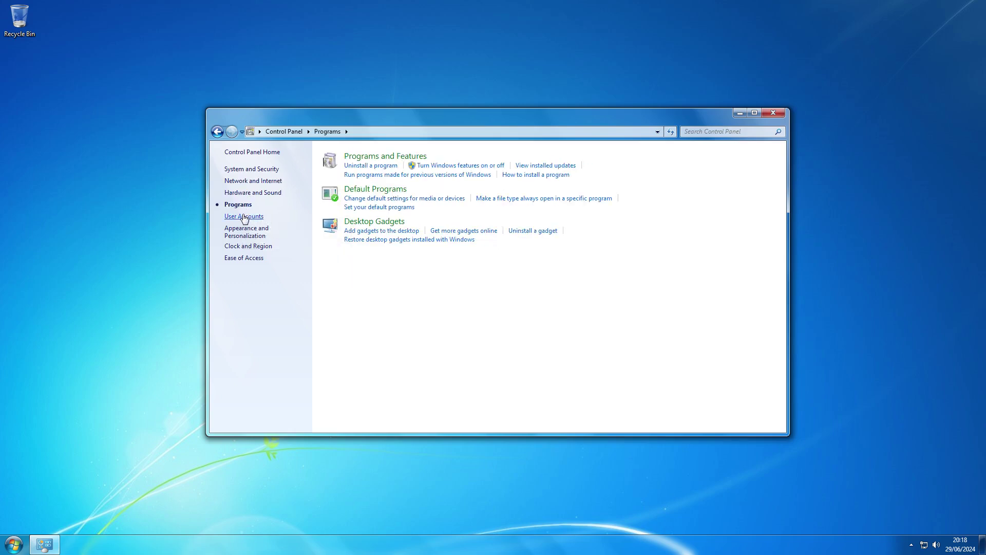
pyautogui.click(244, 217)
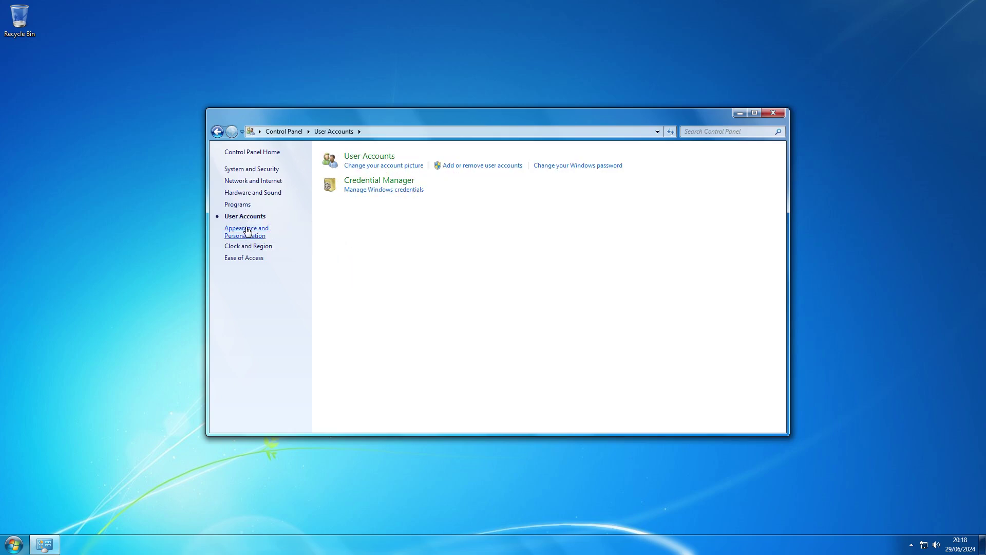
pyautogui.click(246, 231)
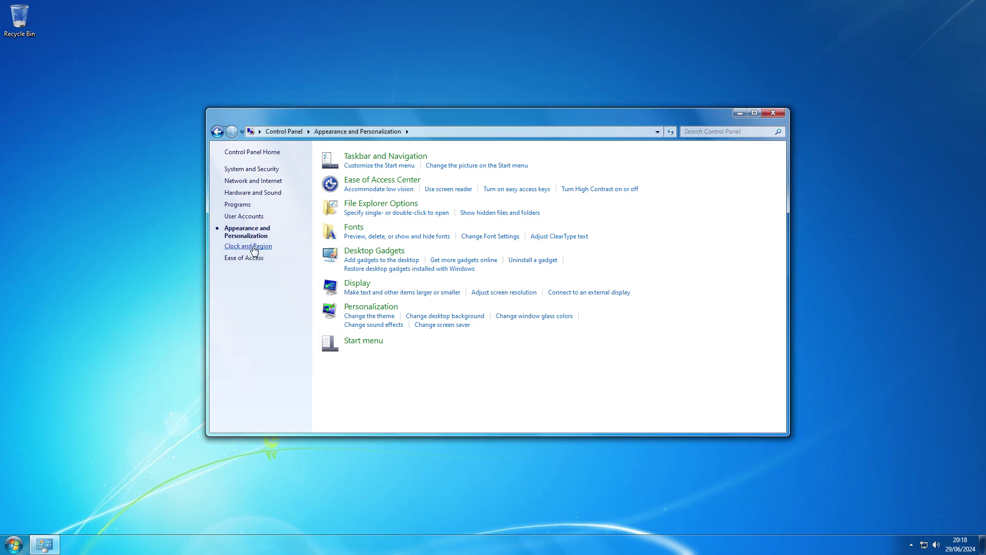
pyautogui.click(253, 249)
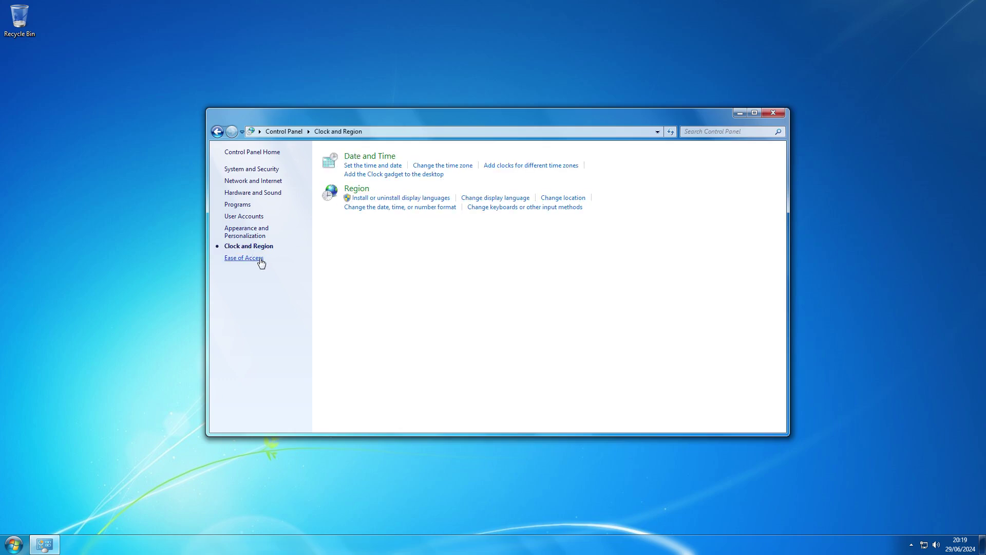
pyautogui.click(262, 262)
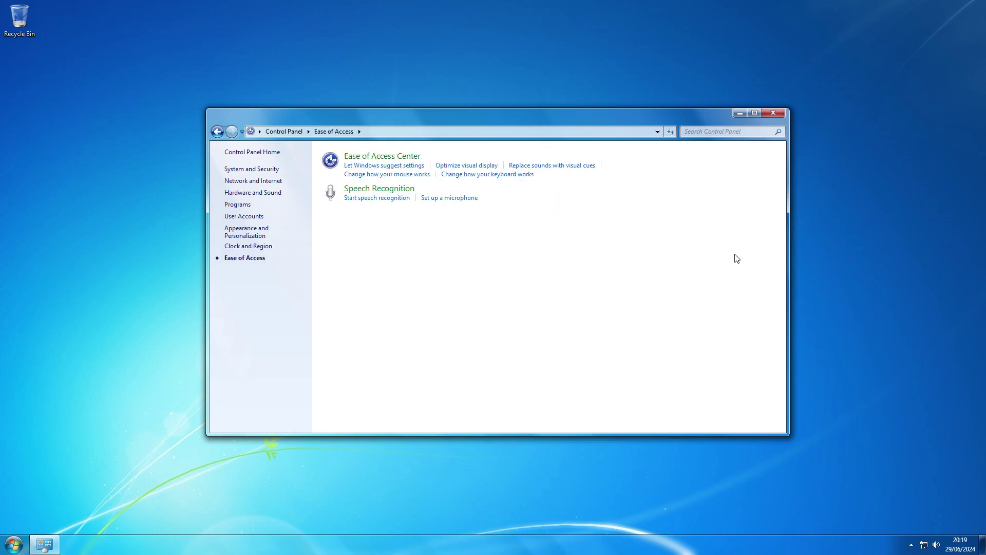
pyautogui.click(773, 114)
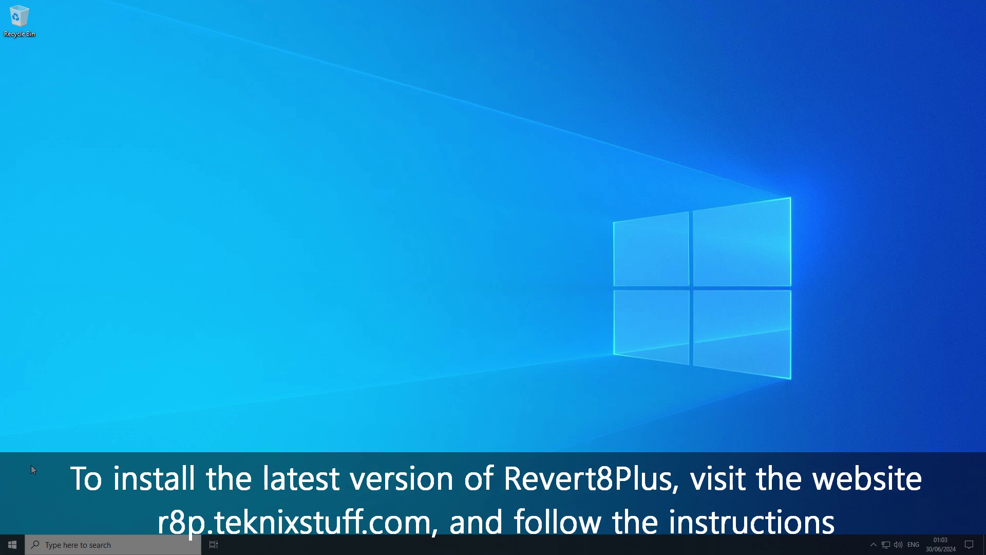
# Switch to Google Chrome, go to r8p.teknixstuff.com, and bring the Revert8Plus release and test build downloads into view.
pyautogui.press('super')
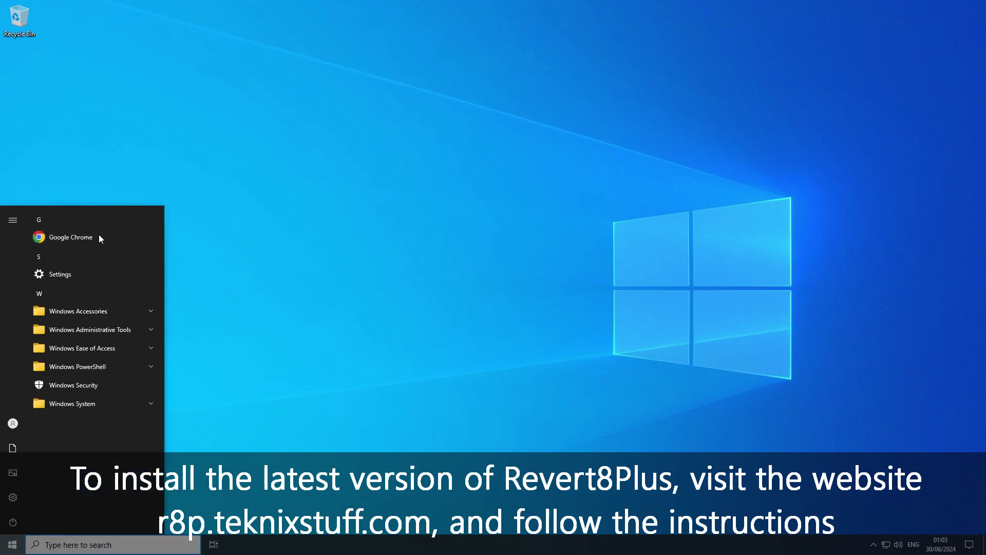
pyautogui.click(100, 237)
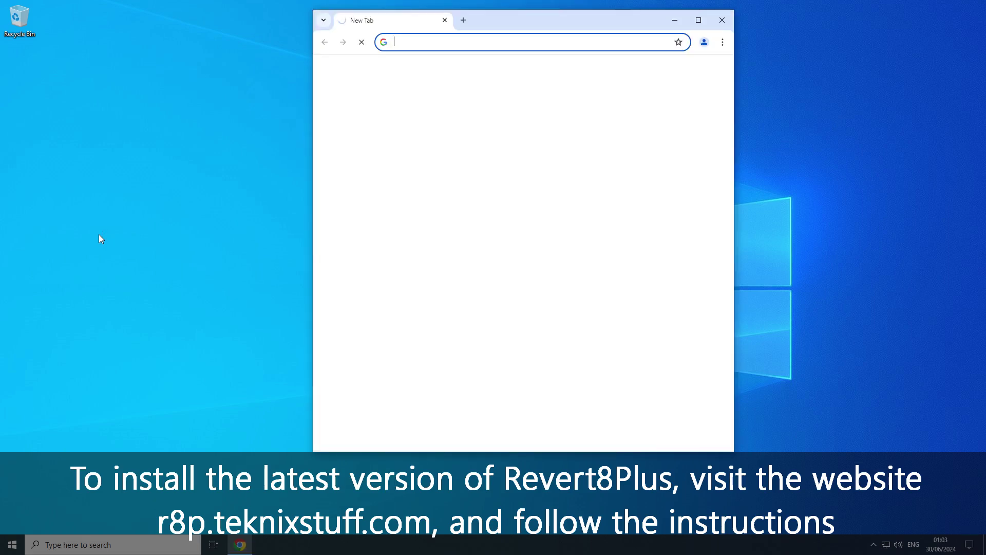
pyautogui.write('r')
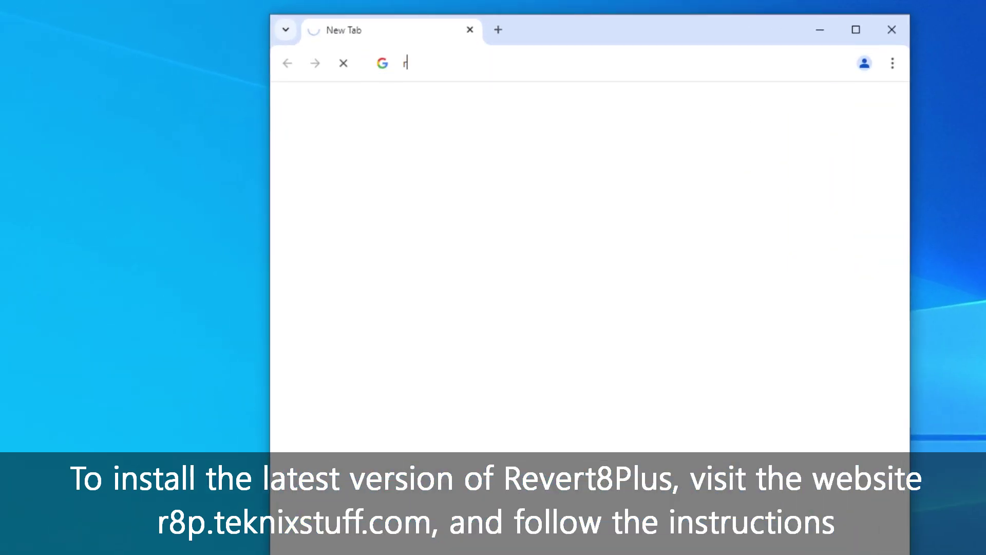
pyautogui.write('8p.teknixstuf')
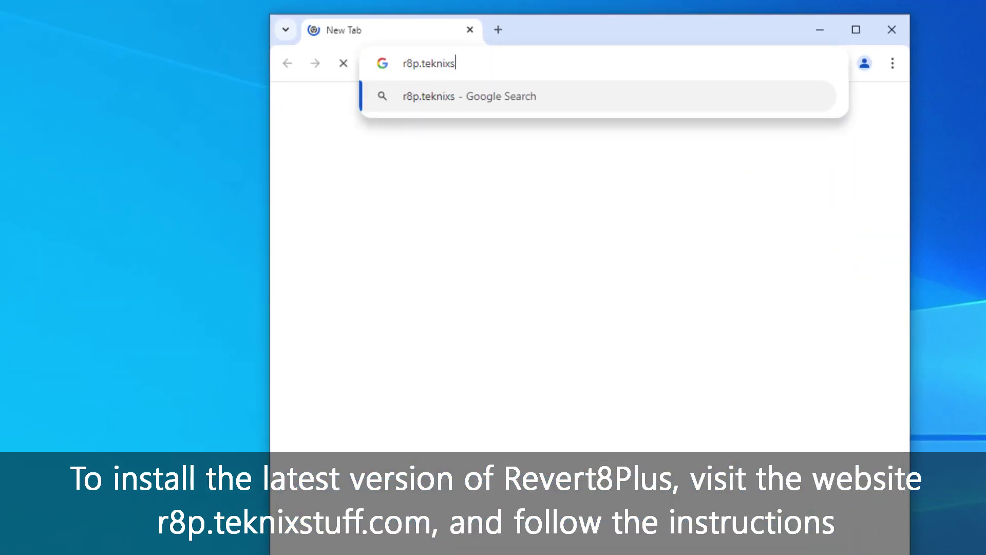
pyautogui.write('f.com')
pyautogui.press('Return')
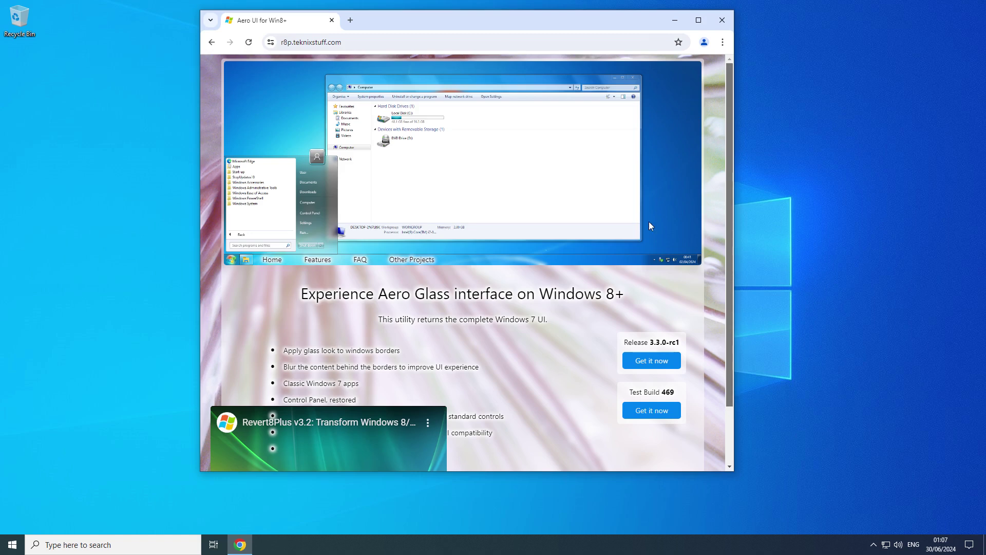
pyautogui.scroll(-2, 646, 359)
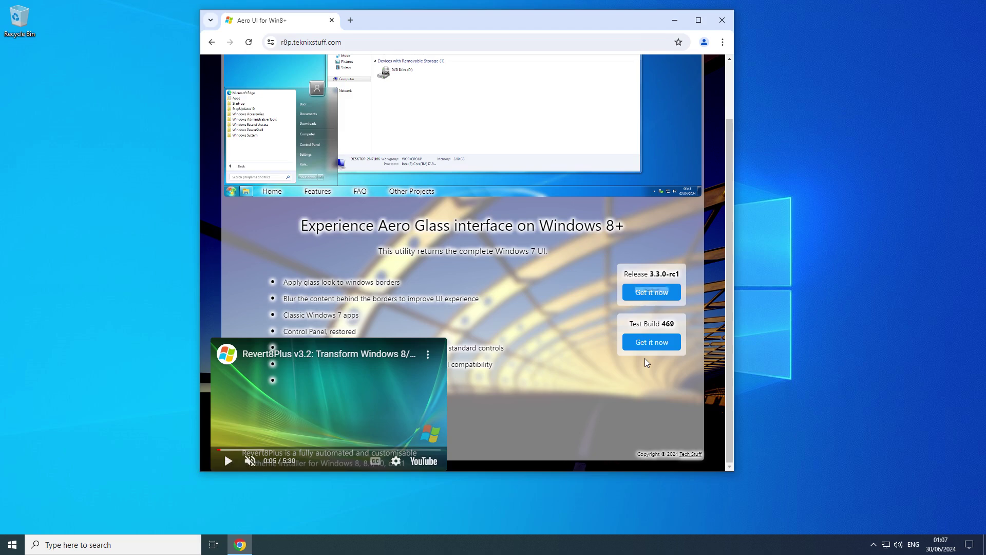
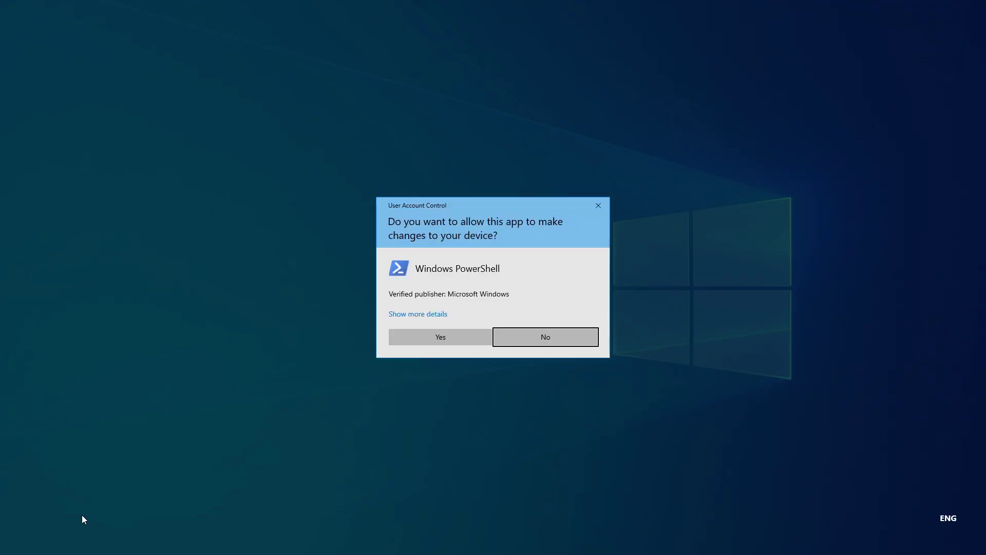
# Allow Windows PowerShell to make changes, install Revert8Plus with the Windows 7 Theme and the preset options, and restart Windows.
pyautogui.click(425, 344)
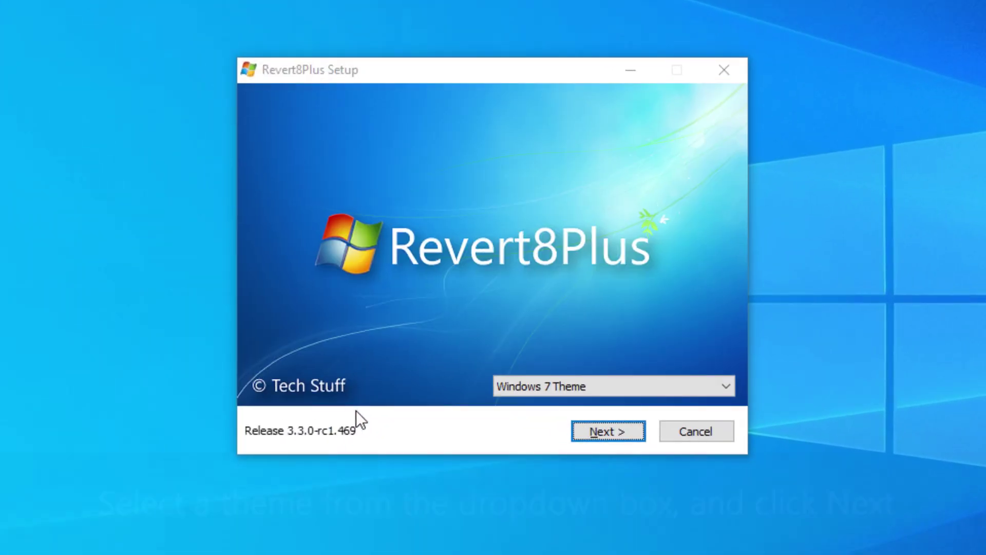
pyautogui.click(532, 389)
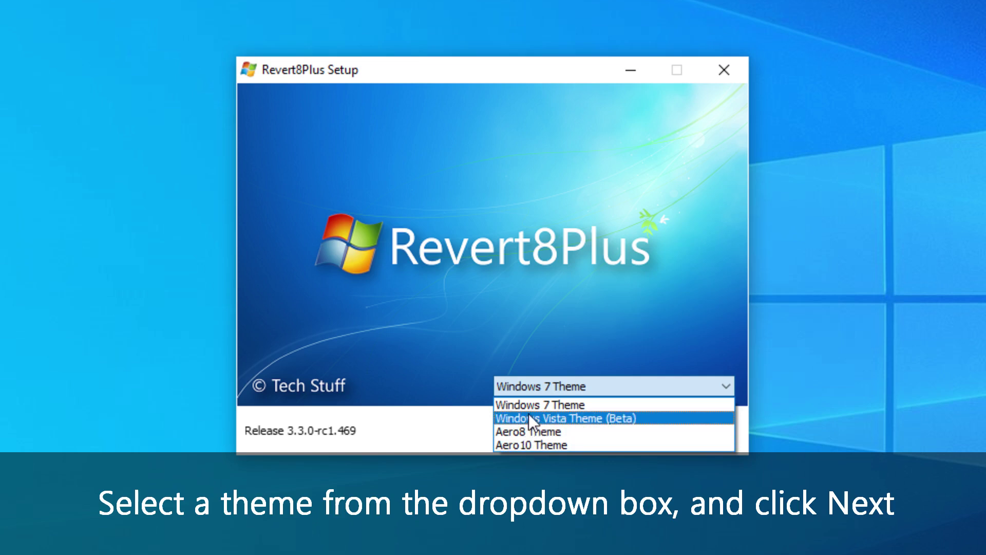
pyautogui.click(533, 404)
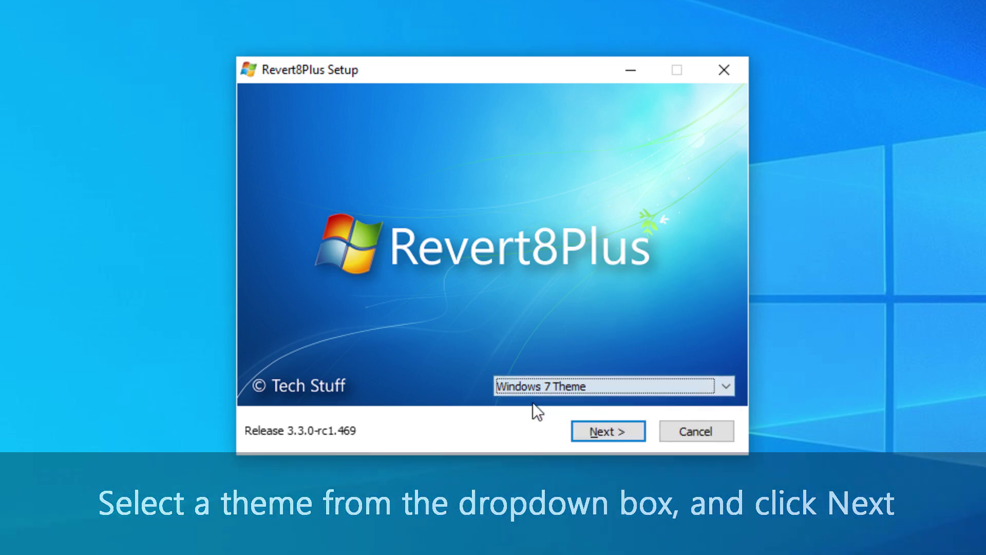
pyautogui.click(582, 424)
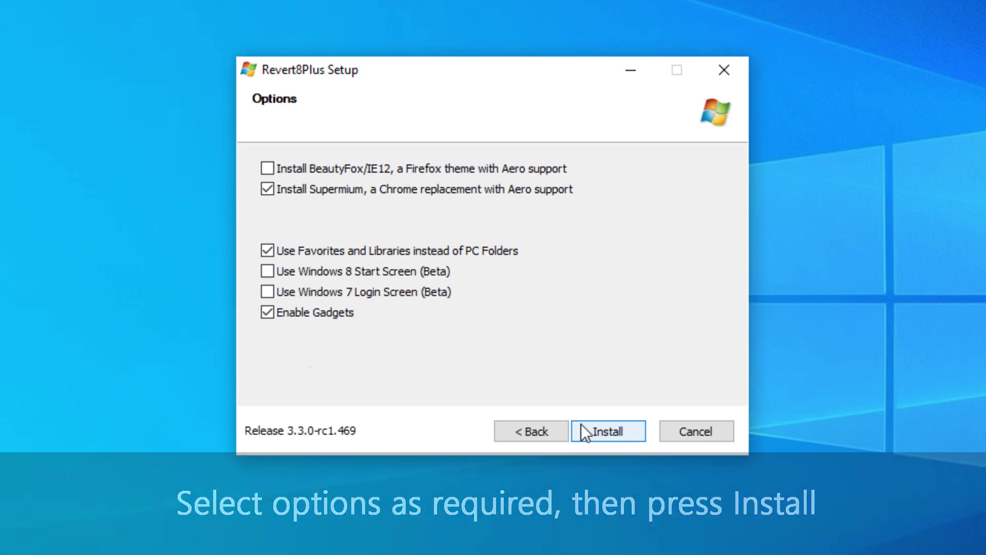
pyautogui.click(581, 425)
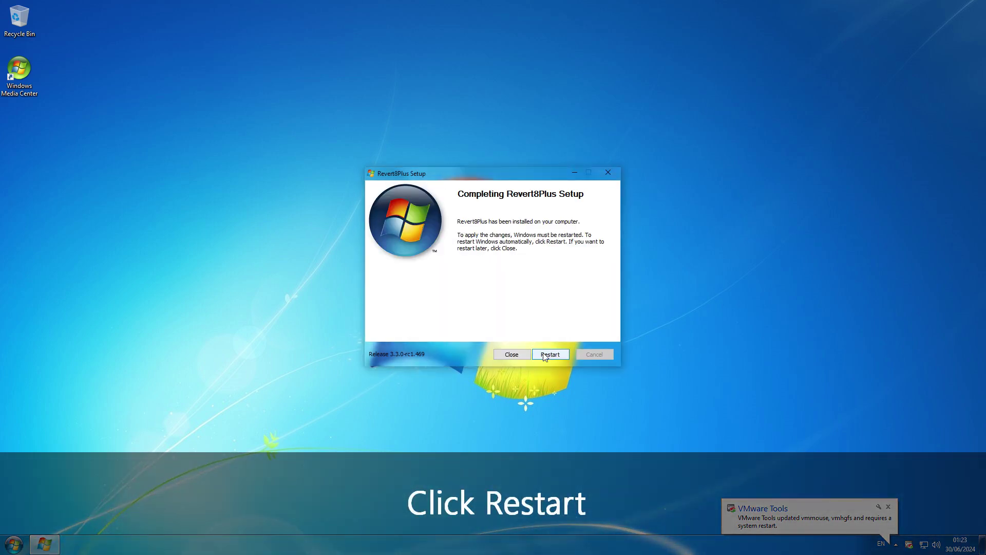
pyautogui.click(544, 352)
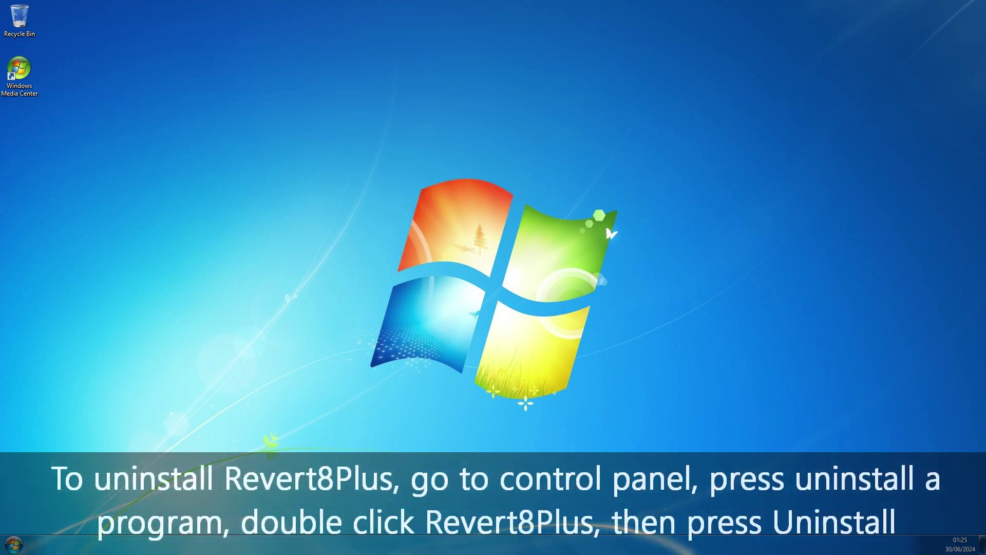
# Uninstall Revert8Plus from the installed programs in Control Panel and restart Windows to complete the removal.
pyautogui.click(11, 544)
pyautogui.click(150, 417)
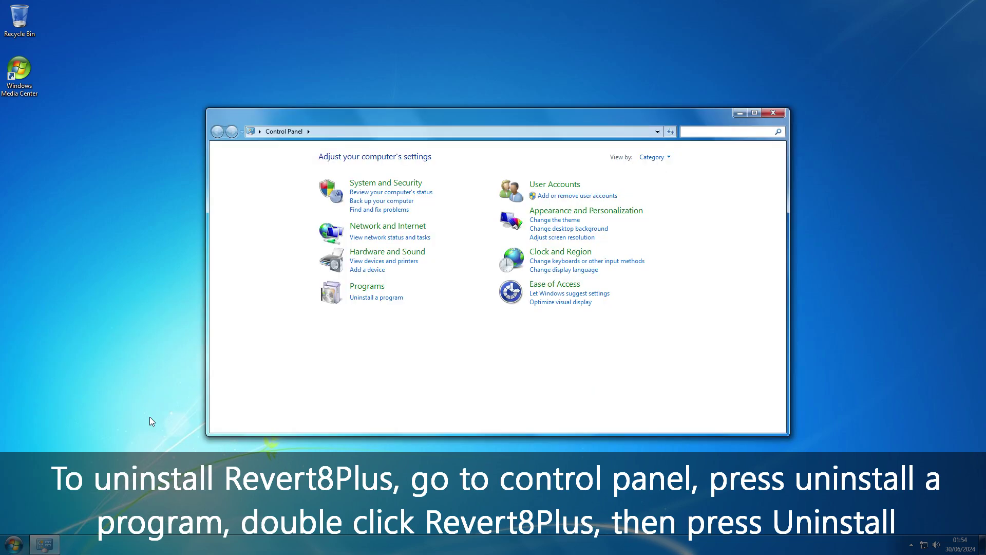
pyautogui.click(377, 300)
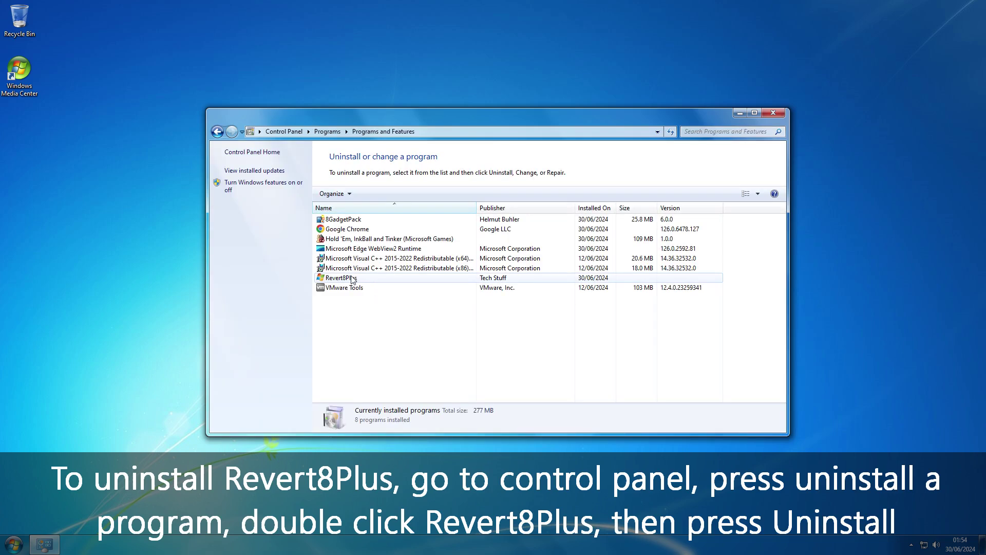
pyautogui.click(353, 278)
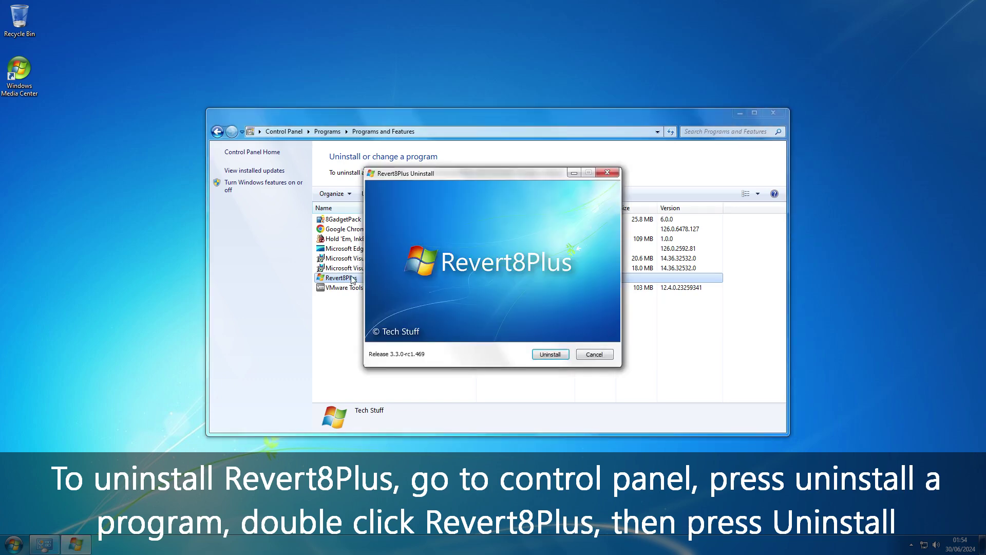
pyautogui.click(549, 354)
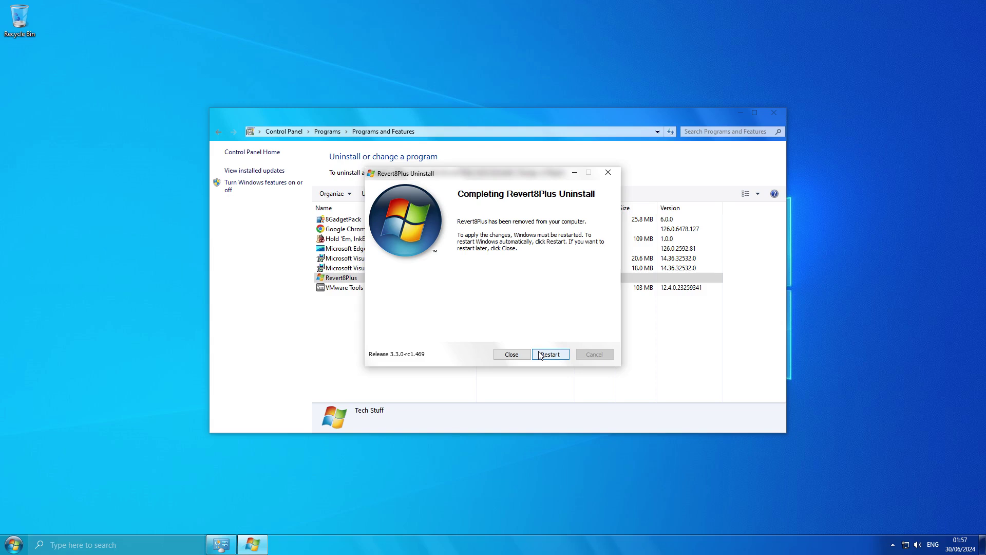
pyautogui.click(549, 354)
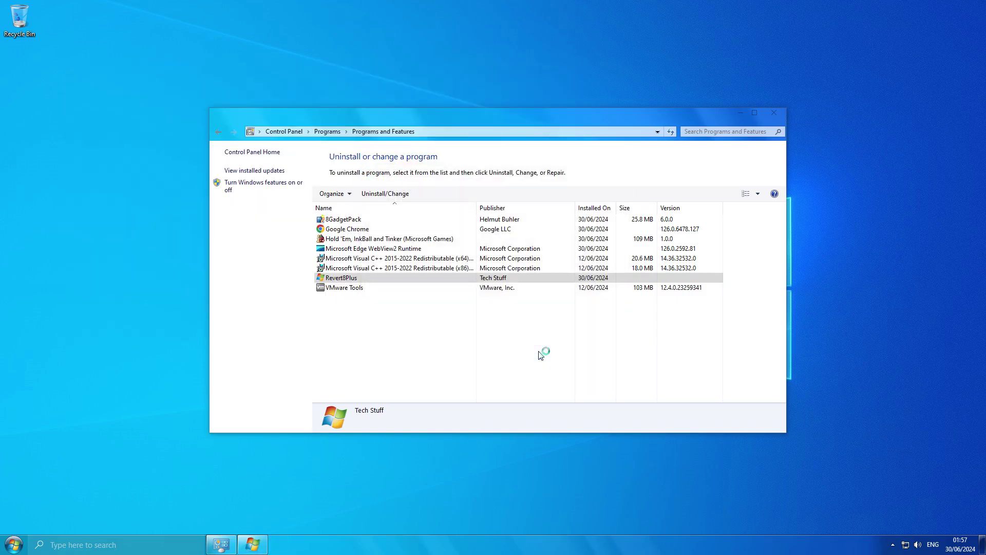